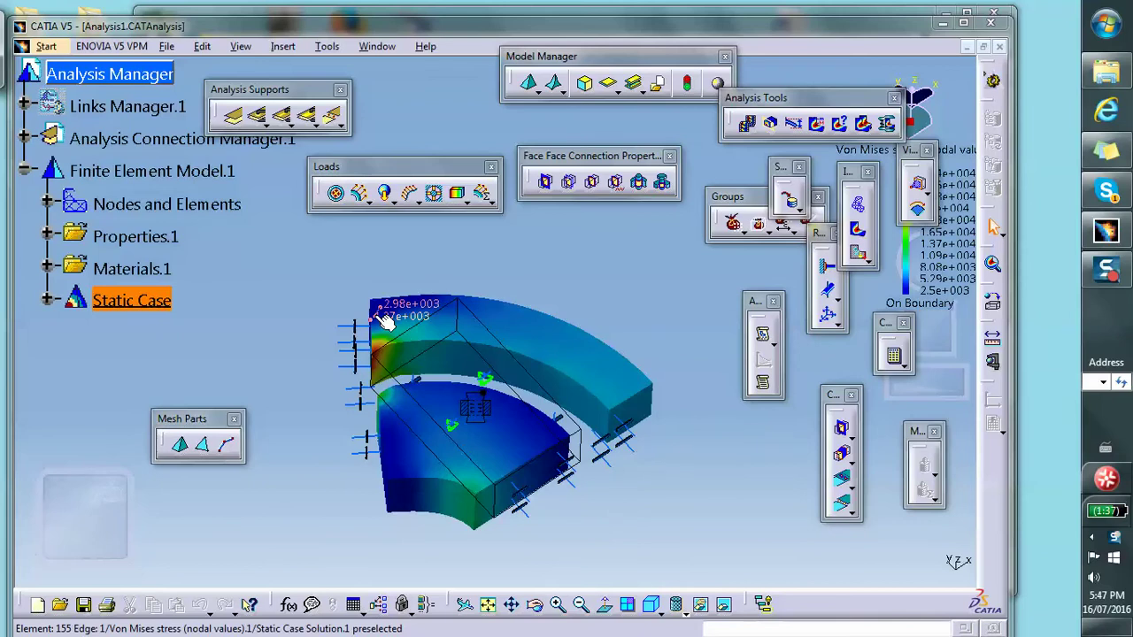
Step: Minimize CATIA and open Product1.CATProduct from the shrink-fit folder in Explorer
left_click(941, 25)
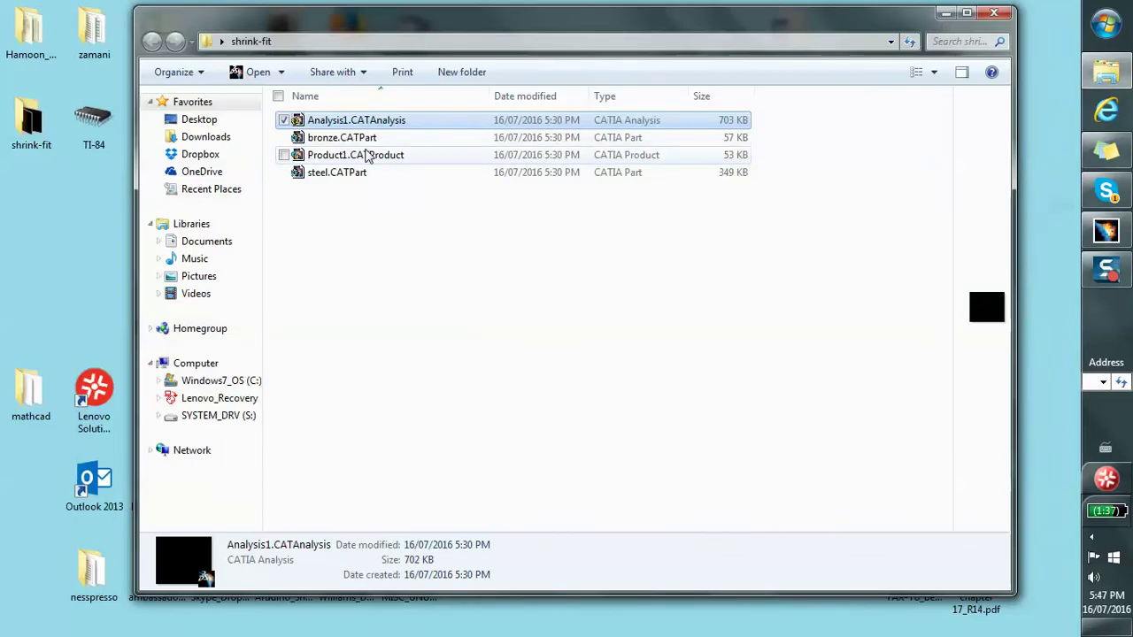
double_click(368, 155)
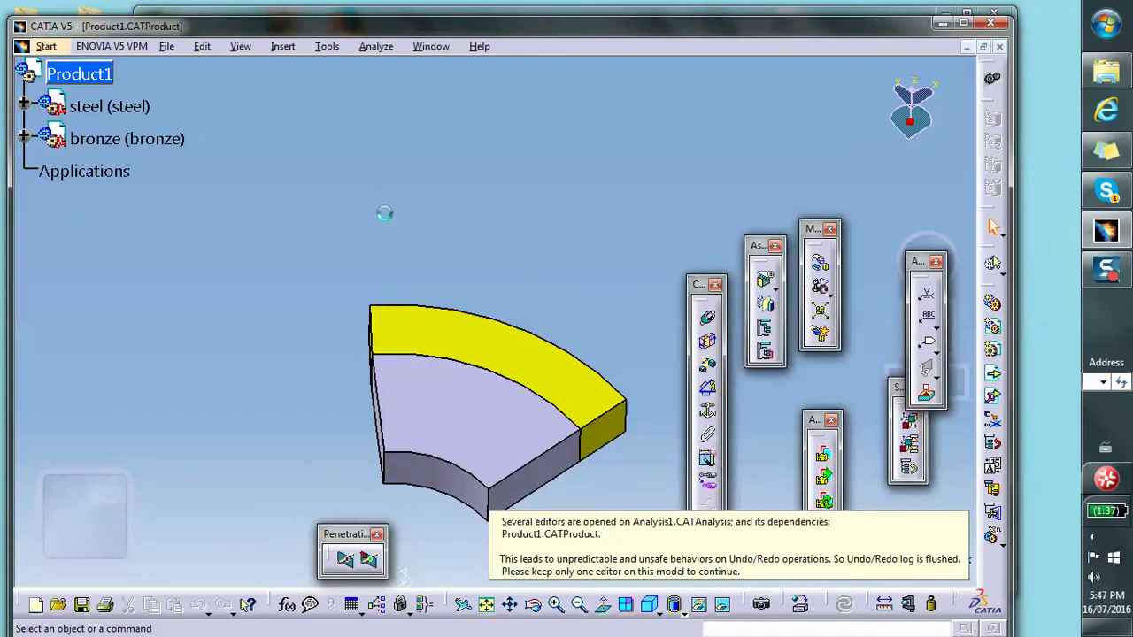
Step: Expand bronze > bronze > PartBody > Pad.1 and open its Sketch.1 in the Sketcher
middle_click_drag(406, 298, 301, 230)
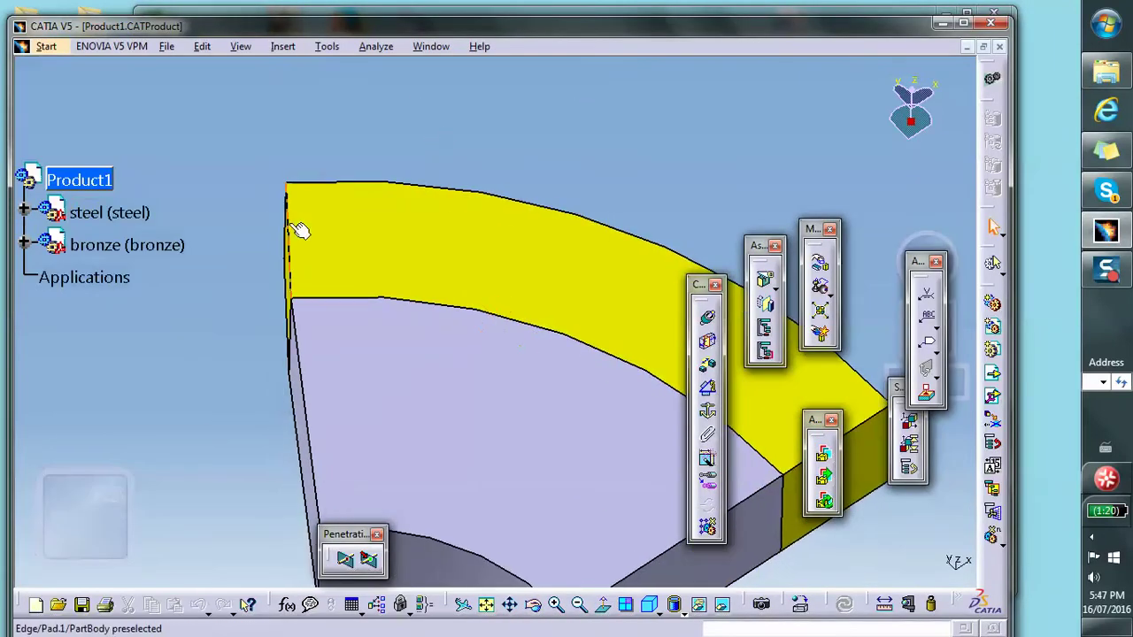
left_click(24, 245)
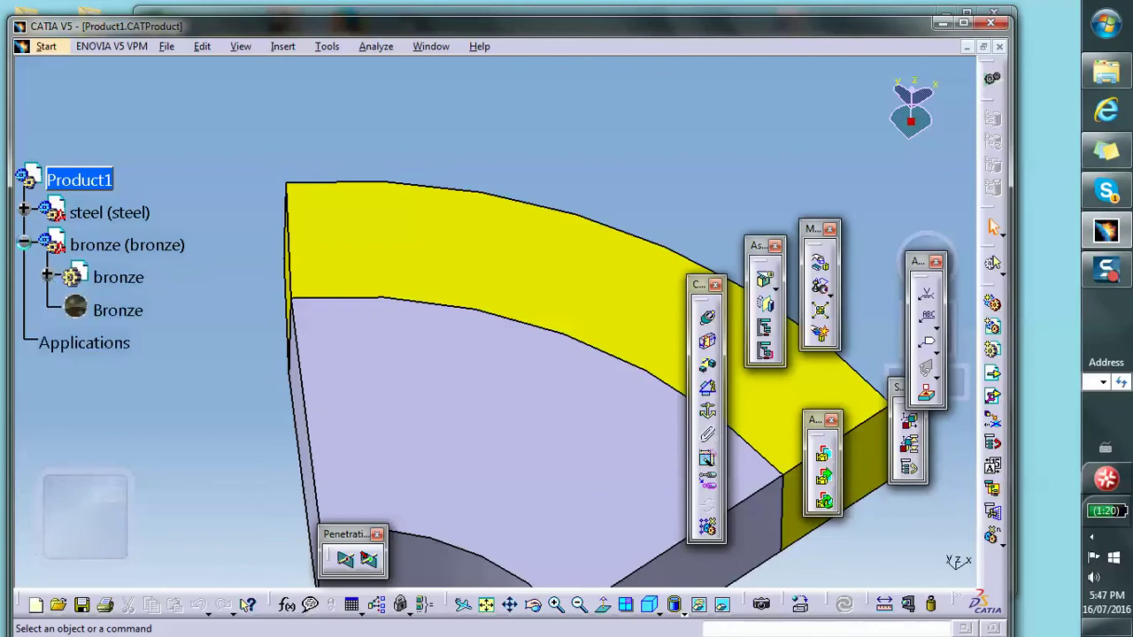
left_click(48, 277)
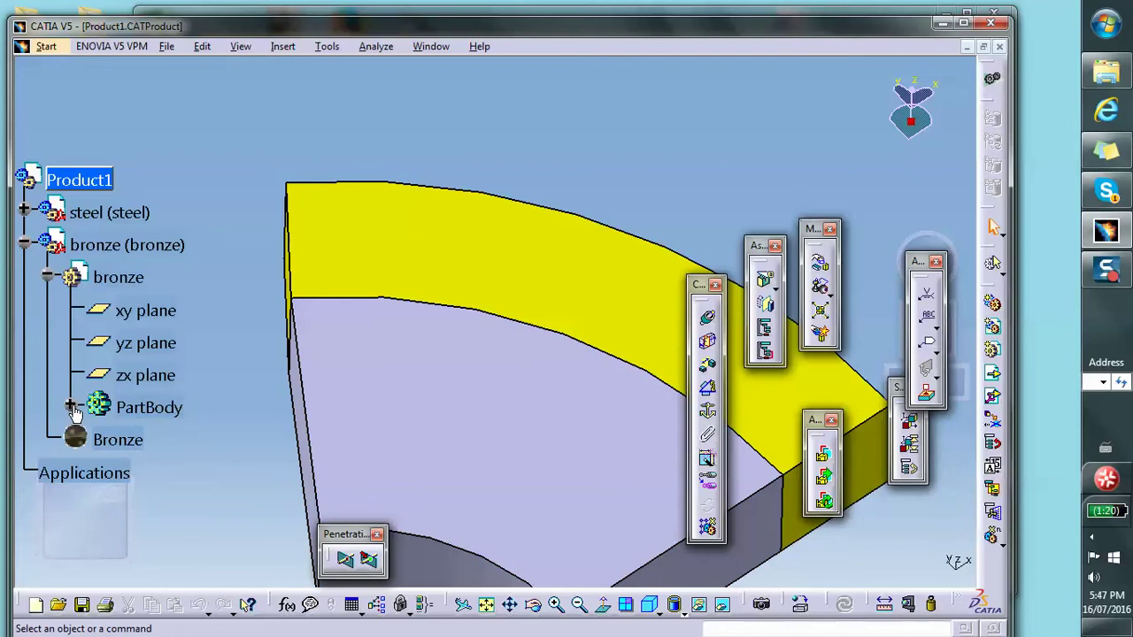
left_click(70, 407)
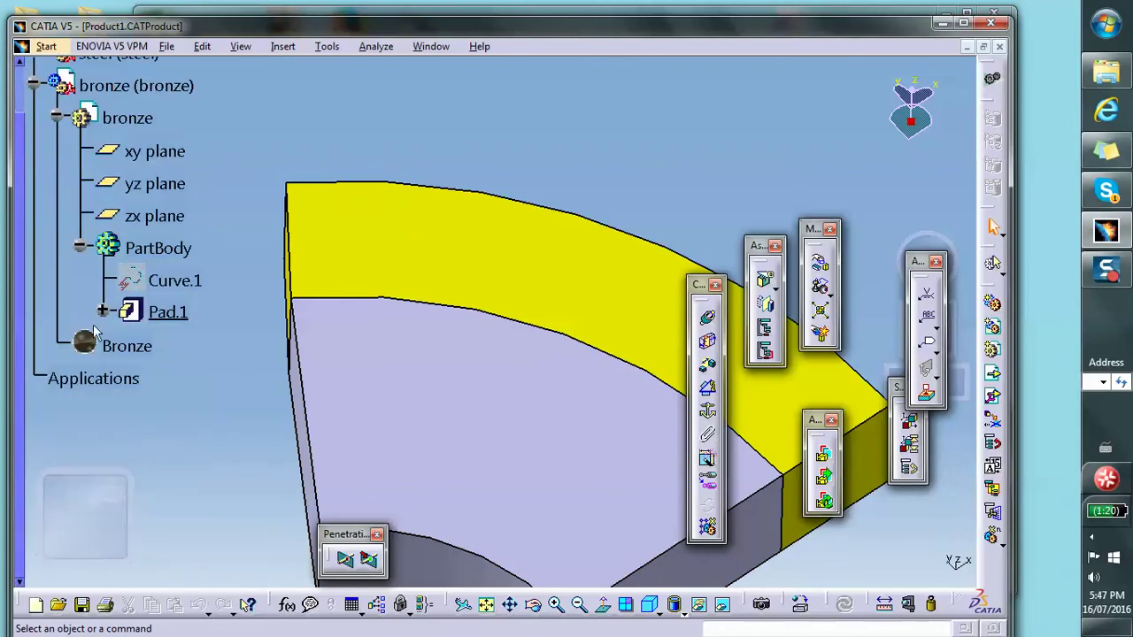
left_click(103, 311)
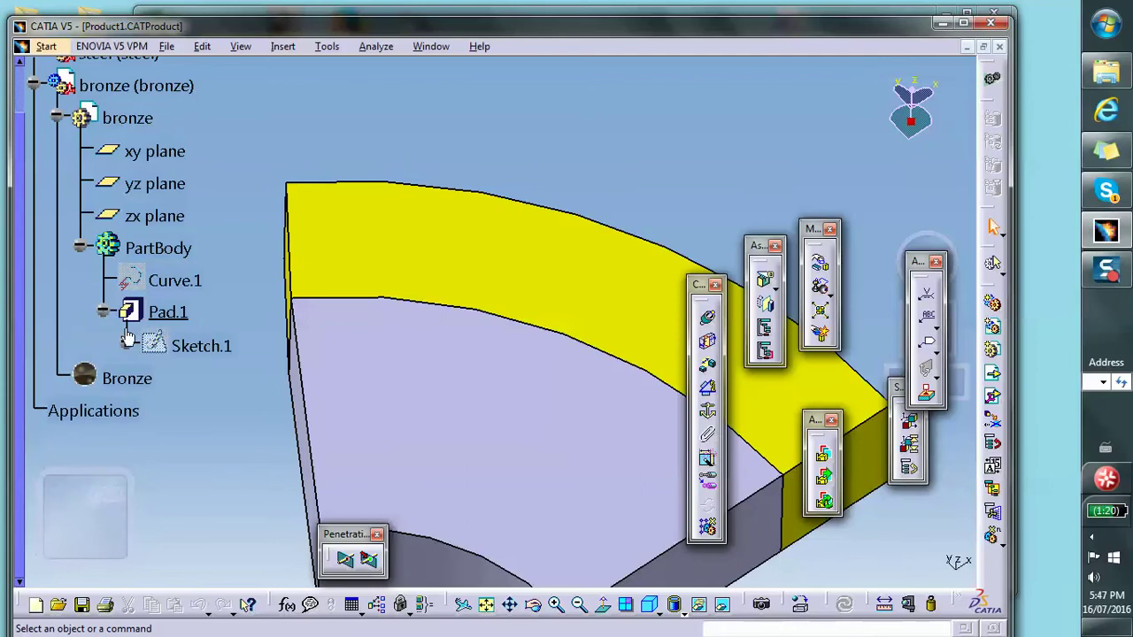
double_click(217, 347)
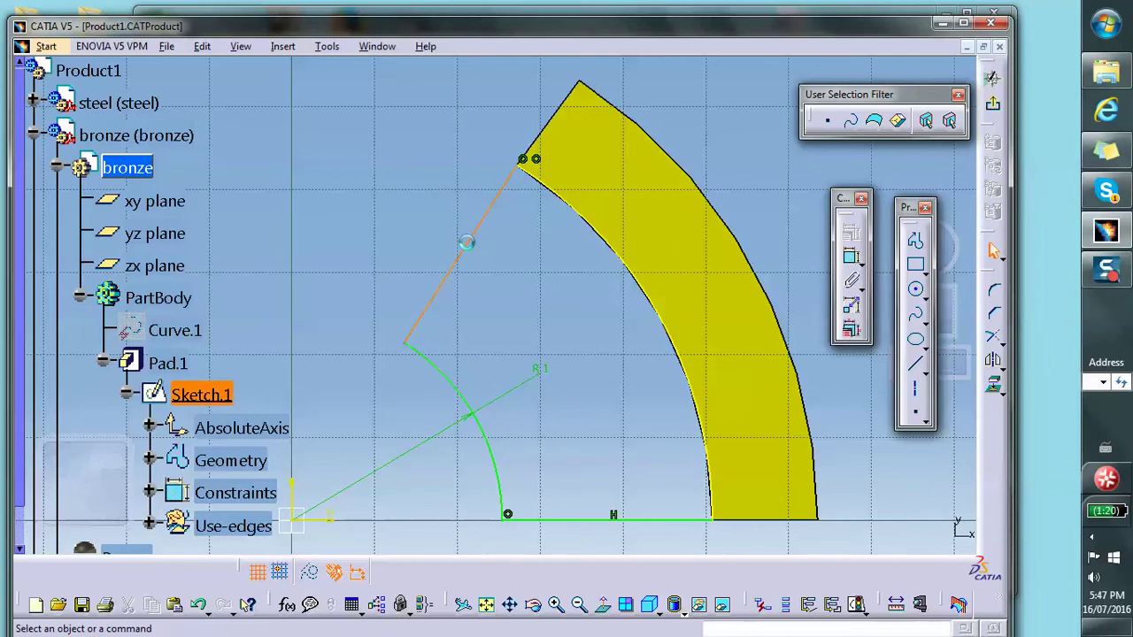
Step: Constrain the bronze sketch's slanted Line.2 coincident with the origin, then expand steel > steel in the tree
left_click(466, 248)
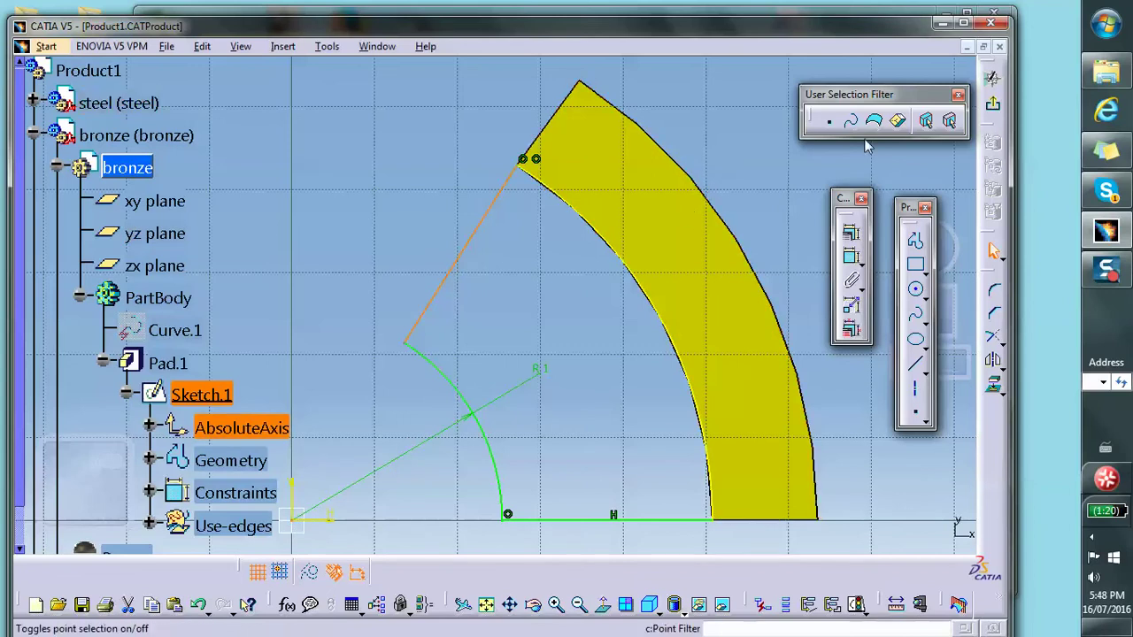
left_click(852, 233)
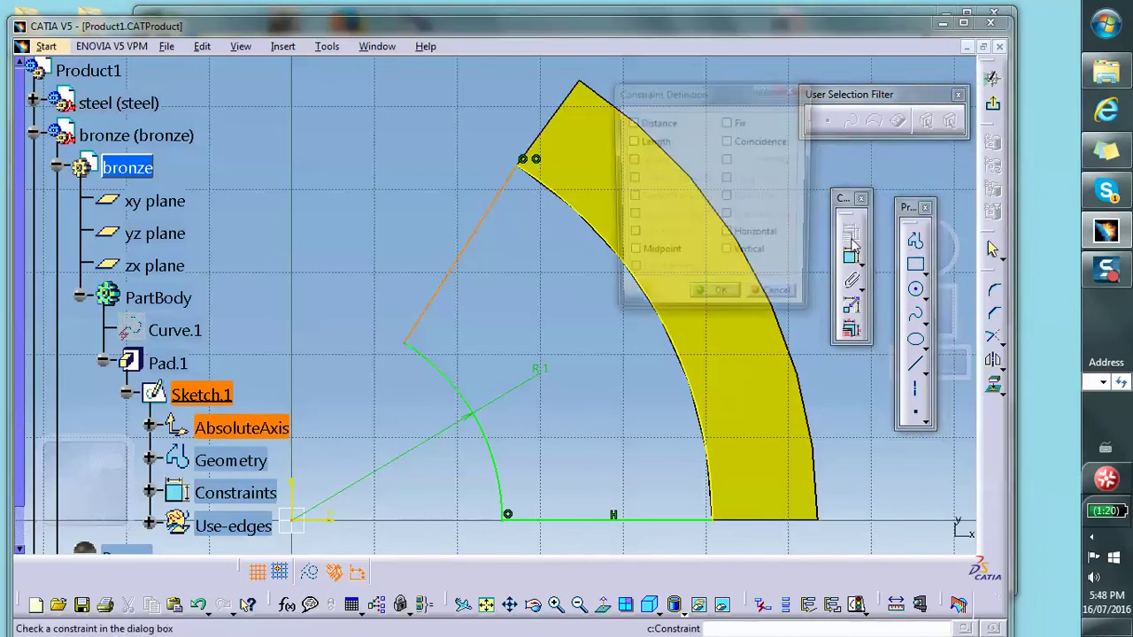
left_click(728, 142)
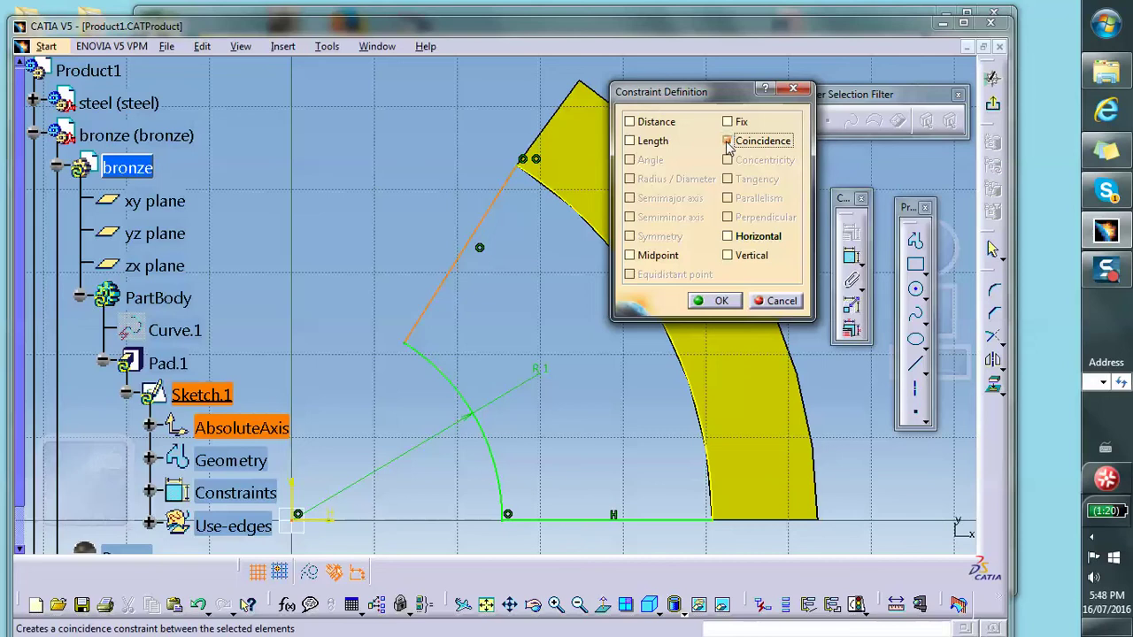
left_click(713, 304)
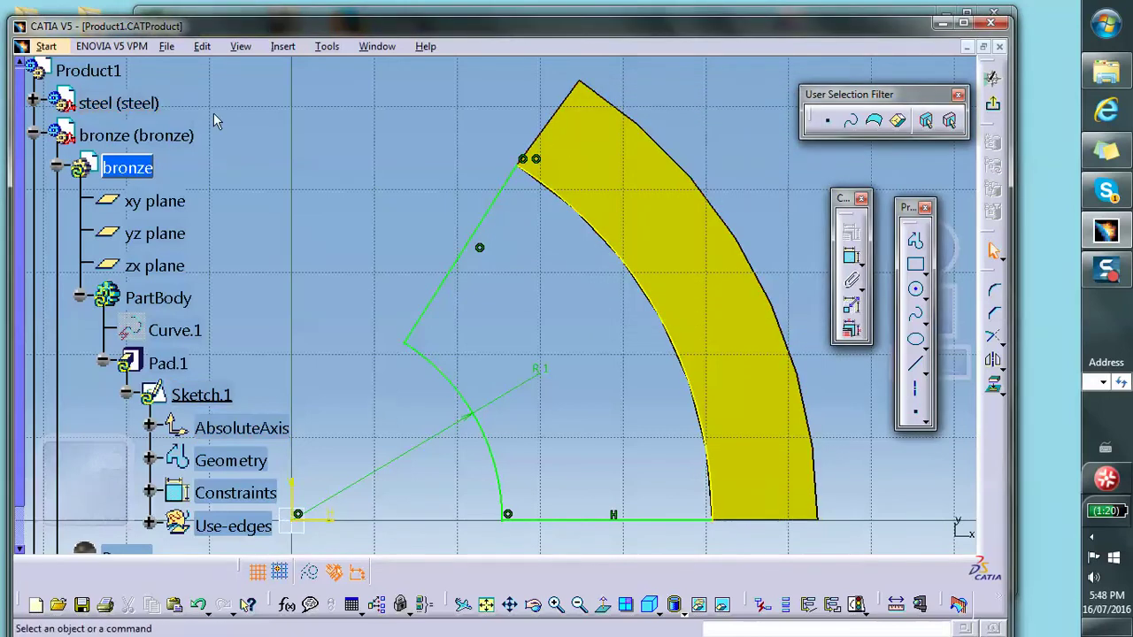
left_click(33, 103)
left_click(56, 135)
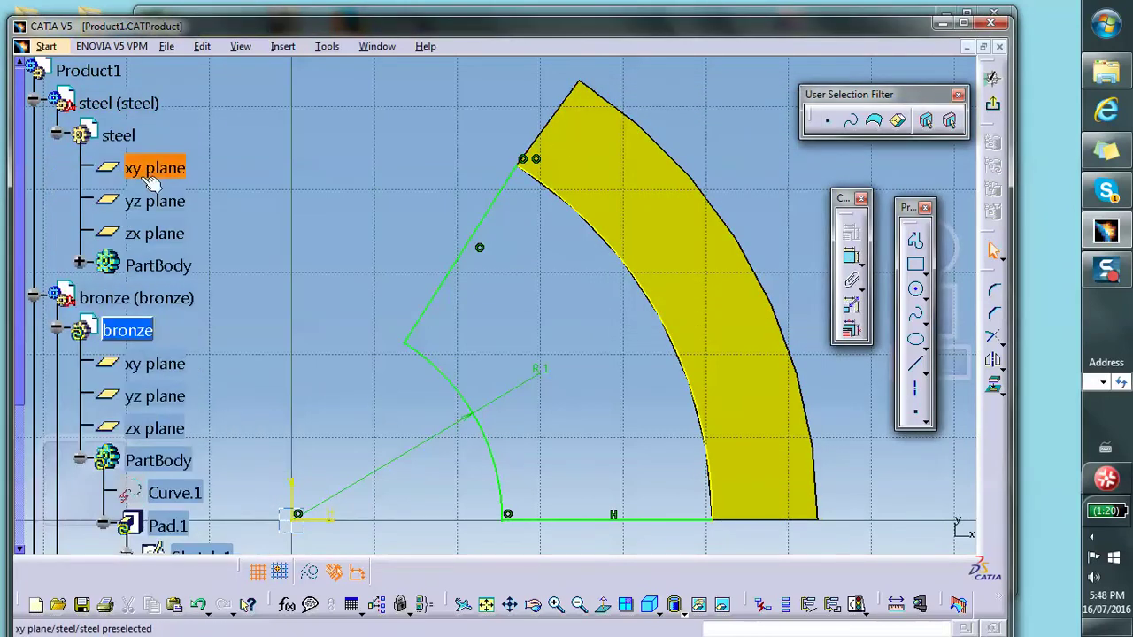
Step: Activate the steel part and open Sketch.1 under its Pad.1 for editing
left_click(79, 265)
double_click(124, 137)
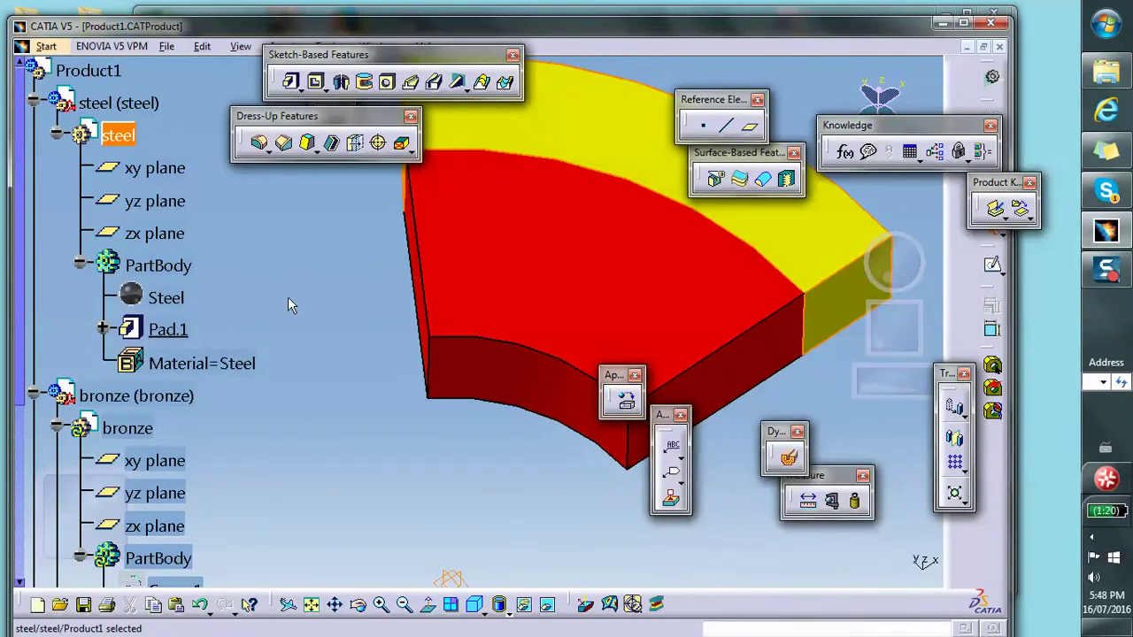
left_click(219, 320)
left_click(103, 329)
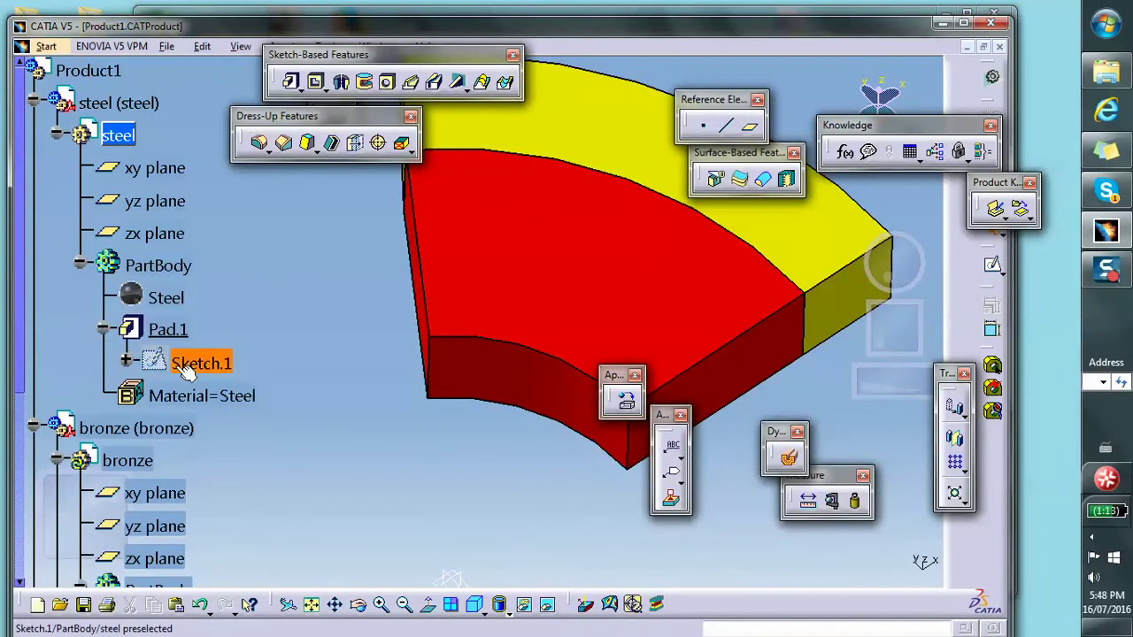
double_click(199, 361)
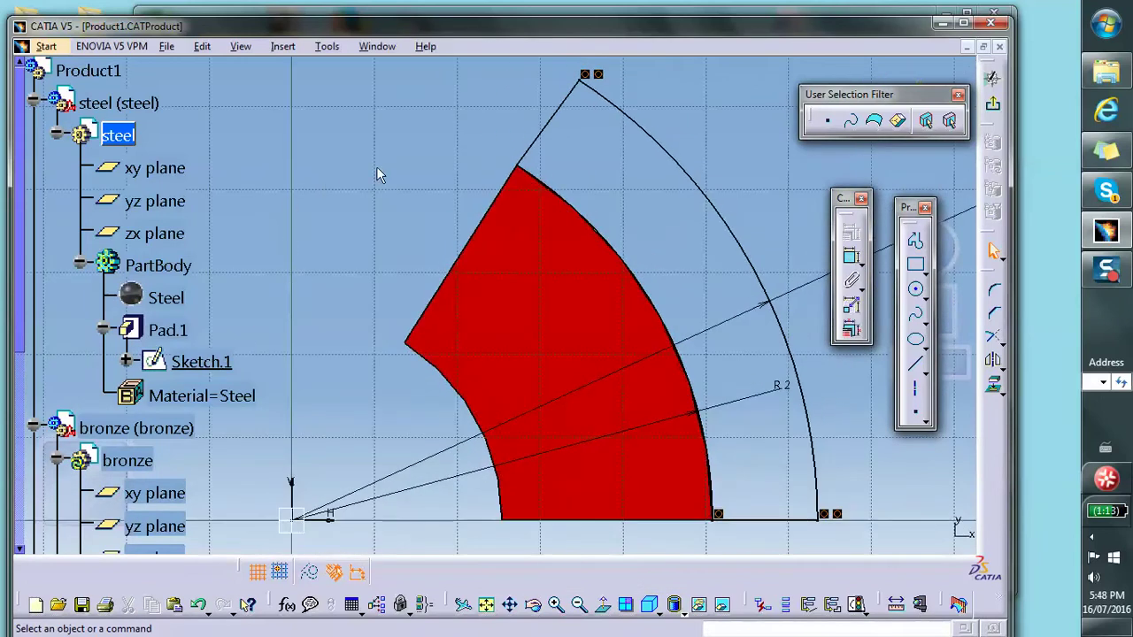
Step: Make the steel sketch's slanted Line.2 coincident with the sketch origin
left_click(550, 131)
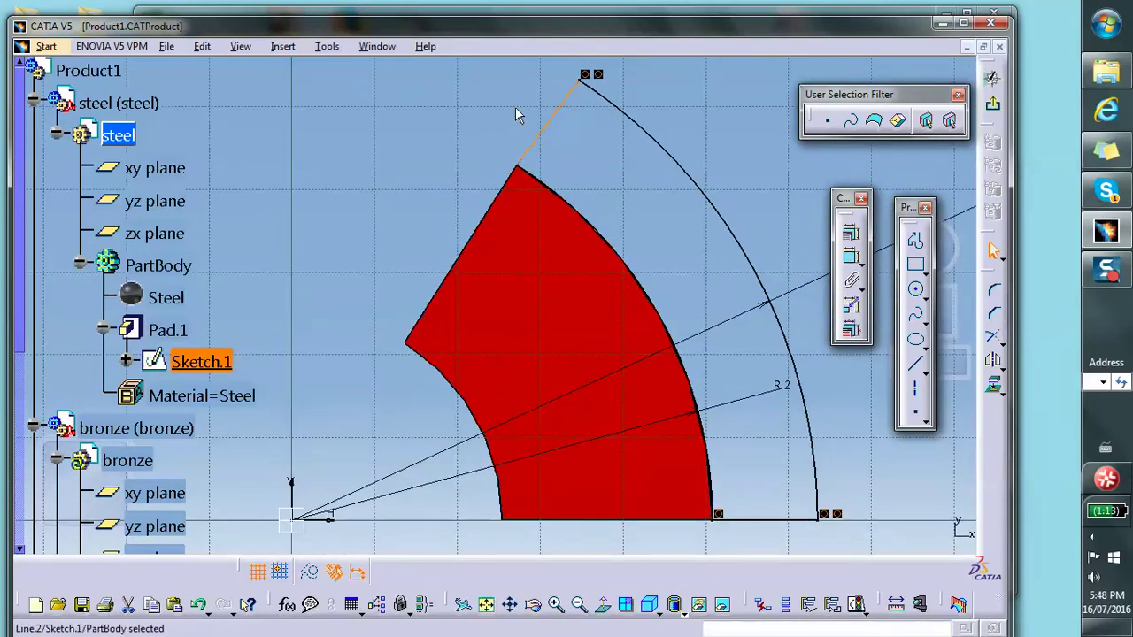
left_click(298, 521, "ctrl")
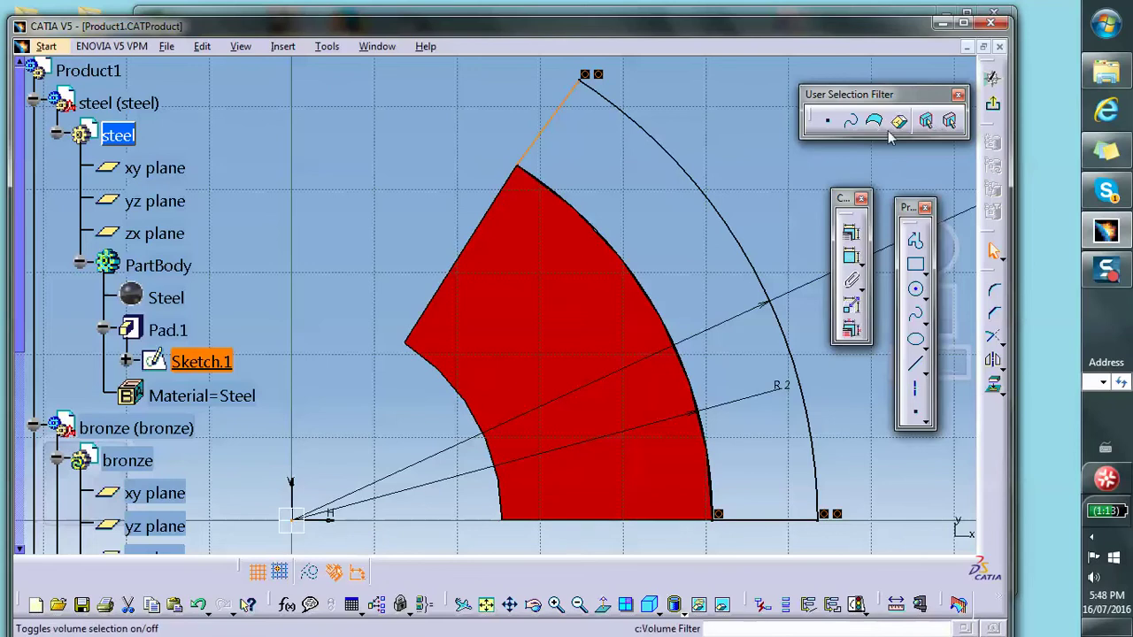
left_click(851, 236)
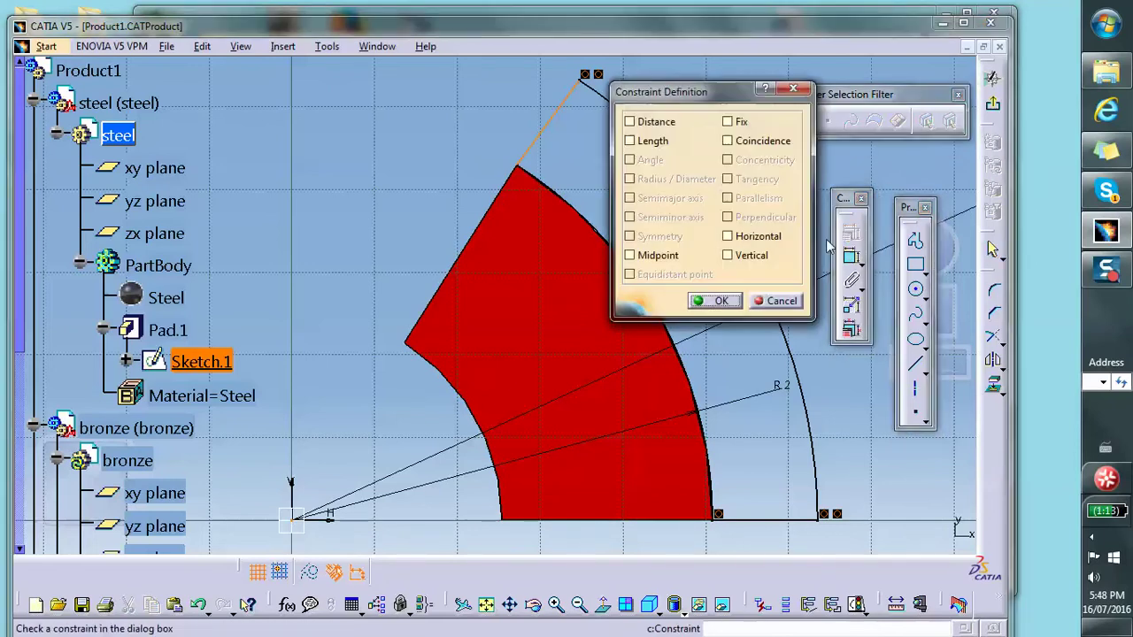
left_click(727, 141)
left_click(715, 301)
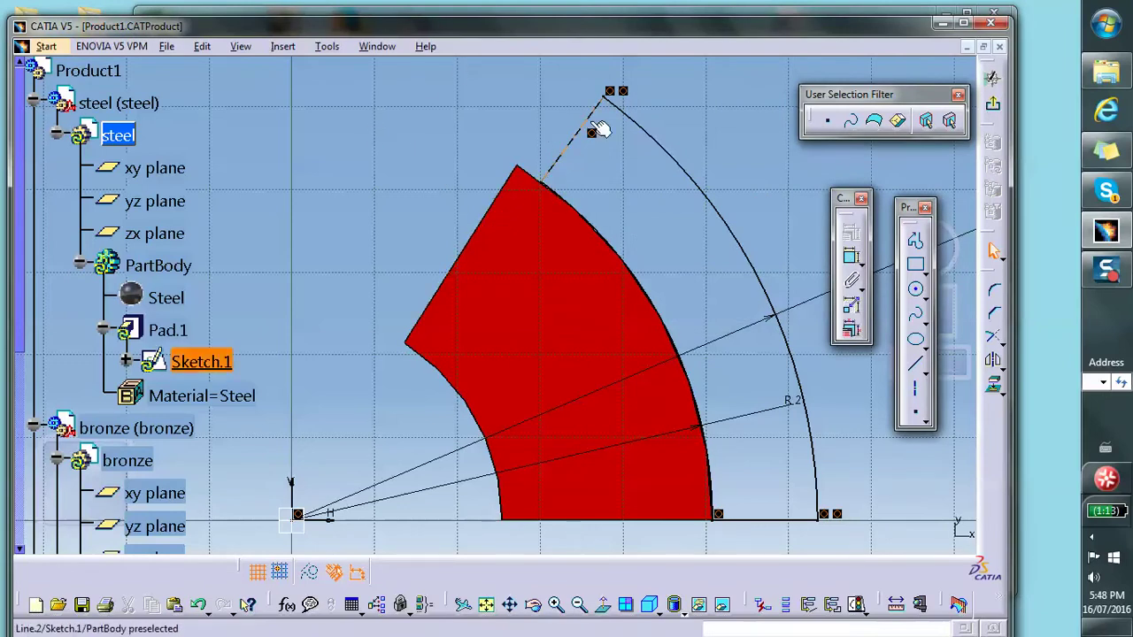
Step: Exit the steel sketch and reopen the bronze part's Sketch.1
left_click(992, 104)
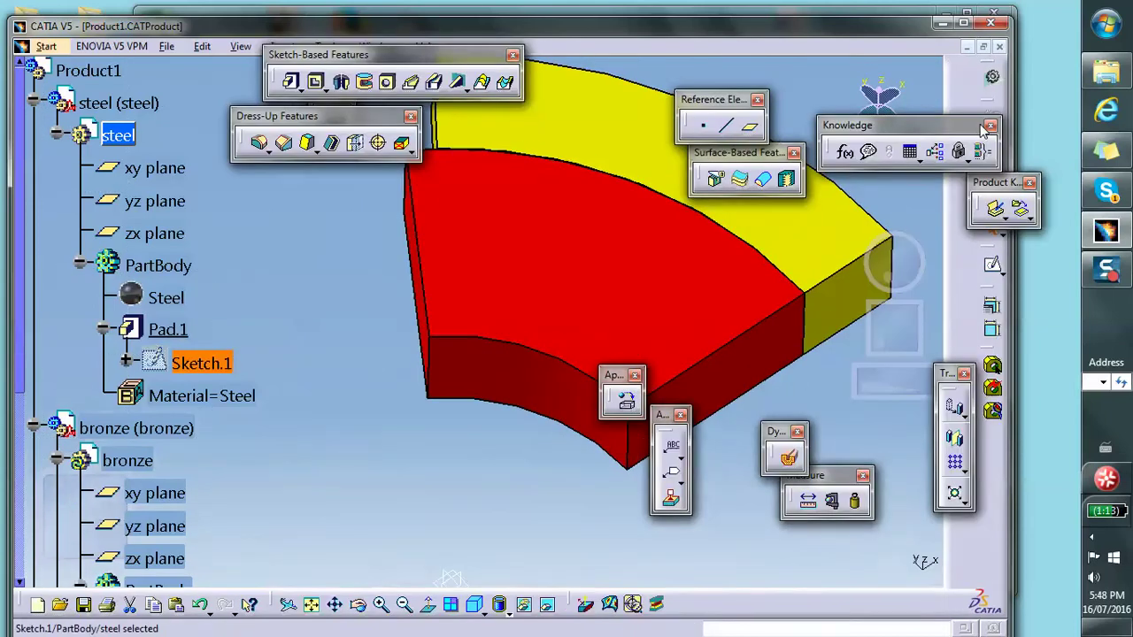
left_click(265, 294)
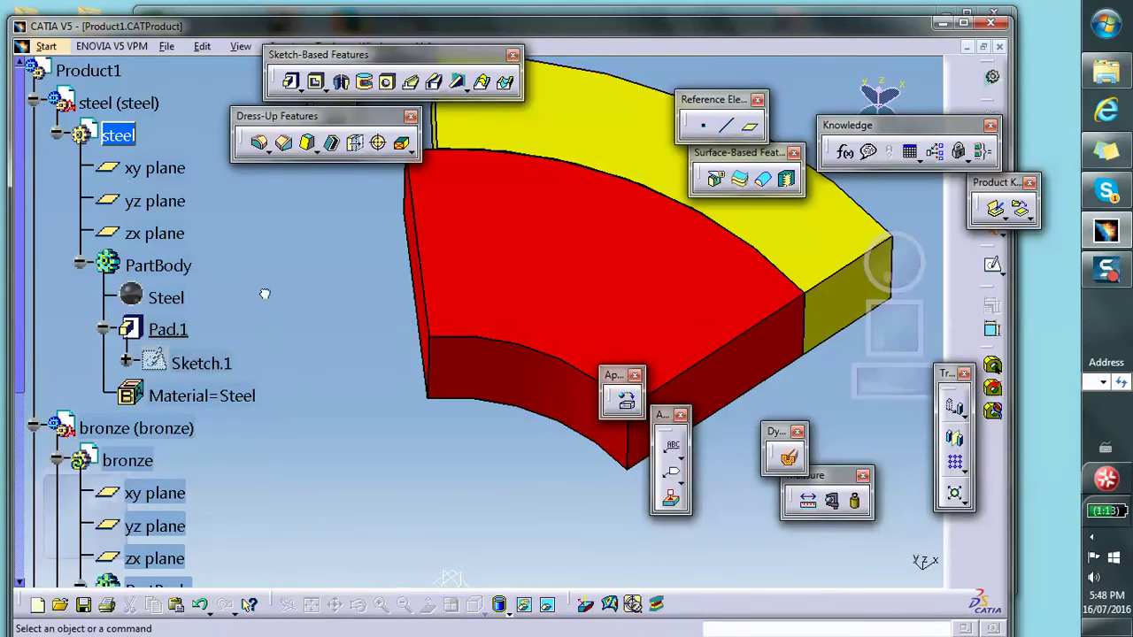
scroll(264, 294, "down", 5)
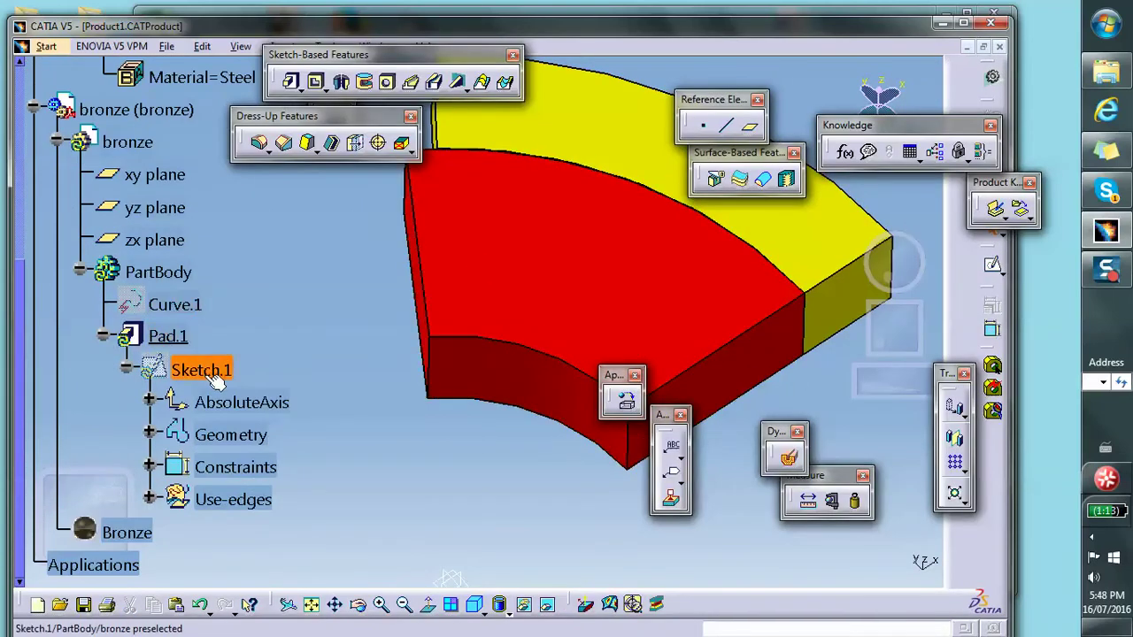
double_click(202, 370)
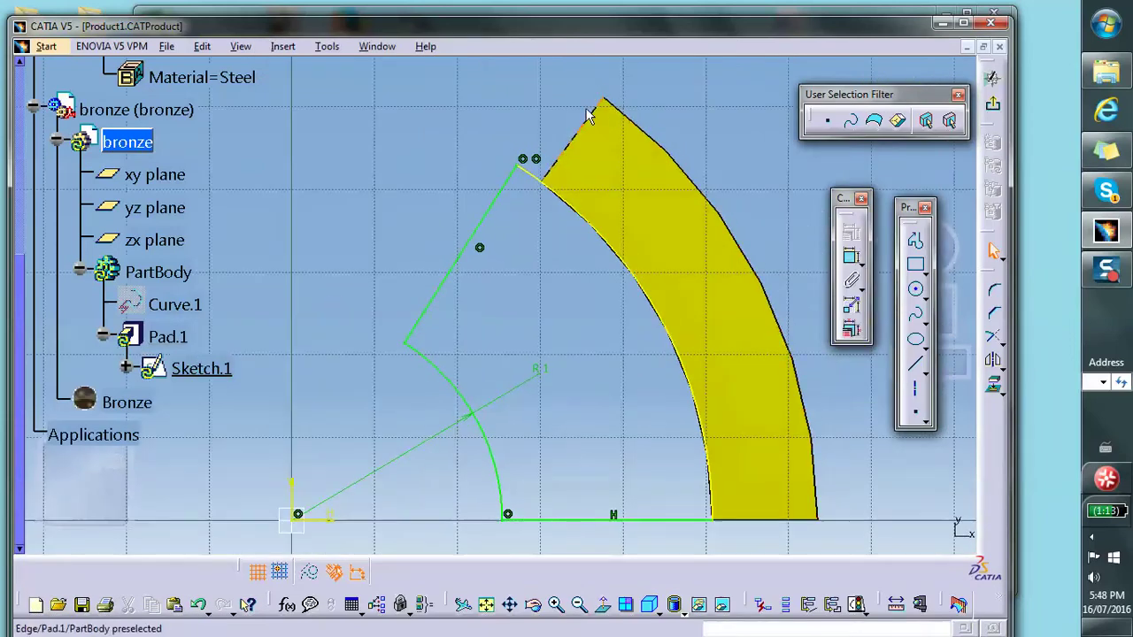
Step: Make the bronze sketch's slanted line coincident with the pad's top edge
left_click(469, 244)
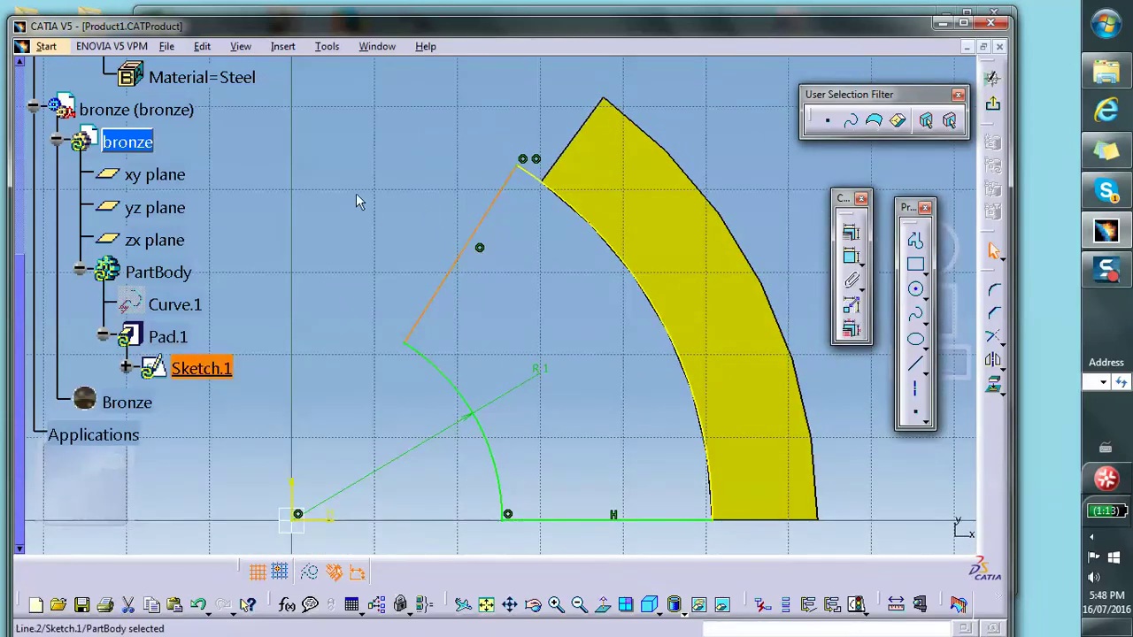
left_click(588, 140, "ctrl")
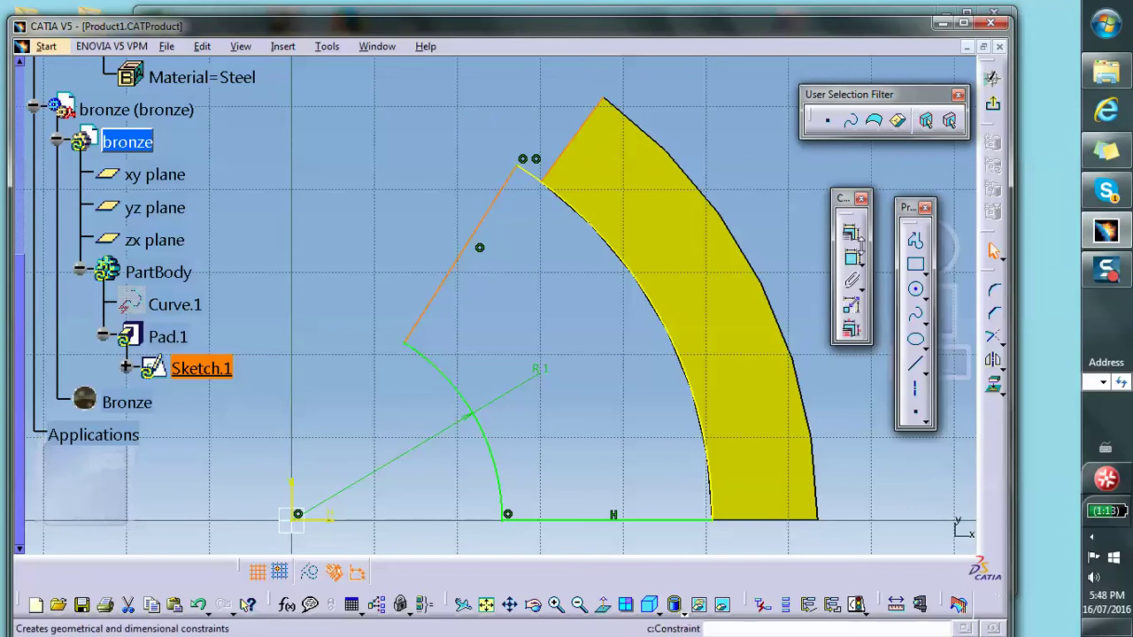
left_click(853, 235)
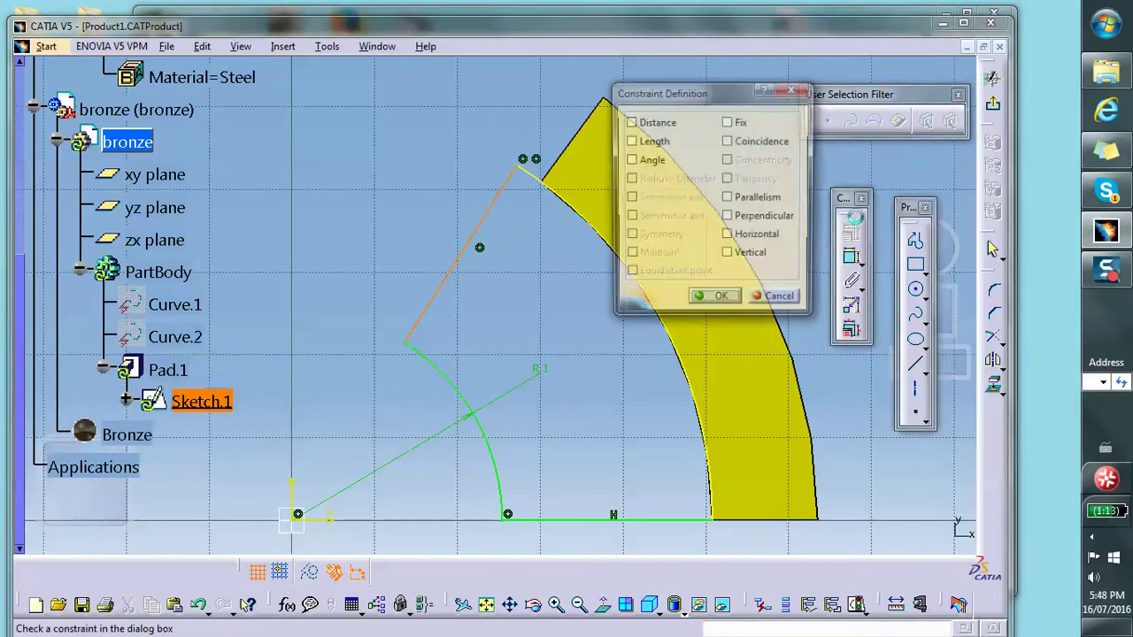
left_click(727, 141)
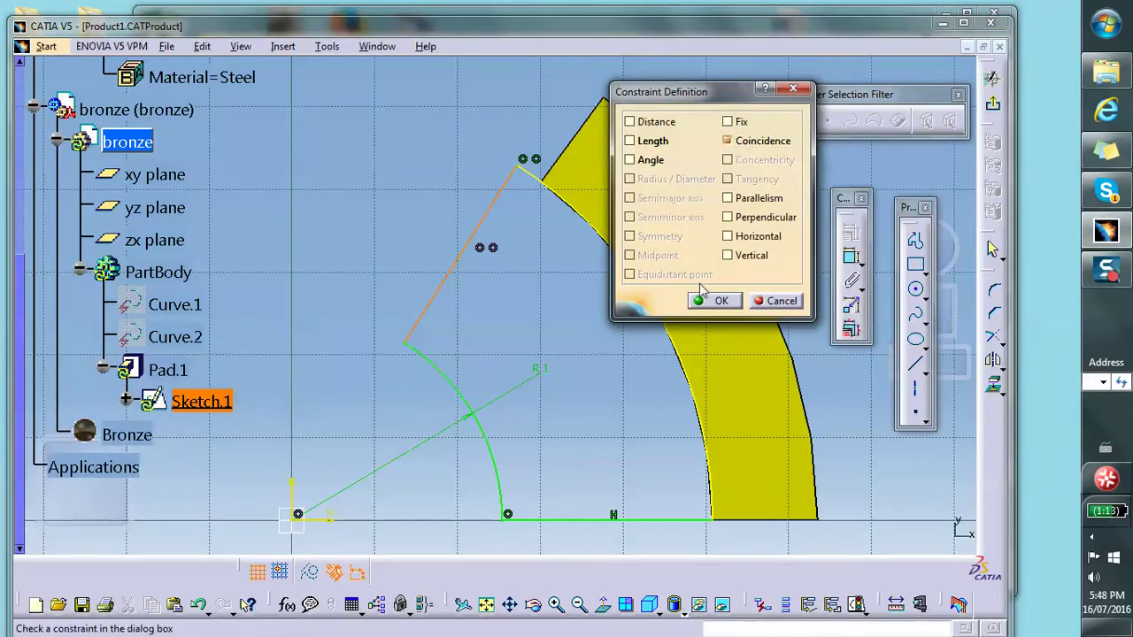
left_click(715, 301)
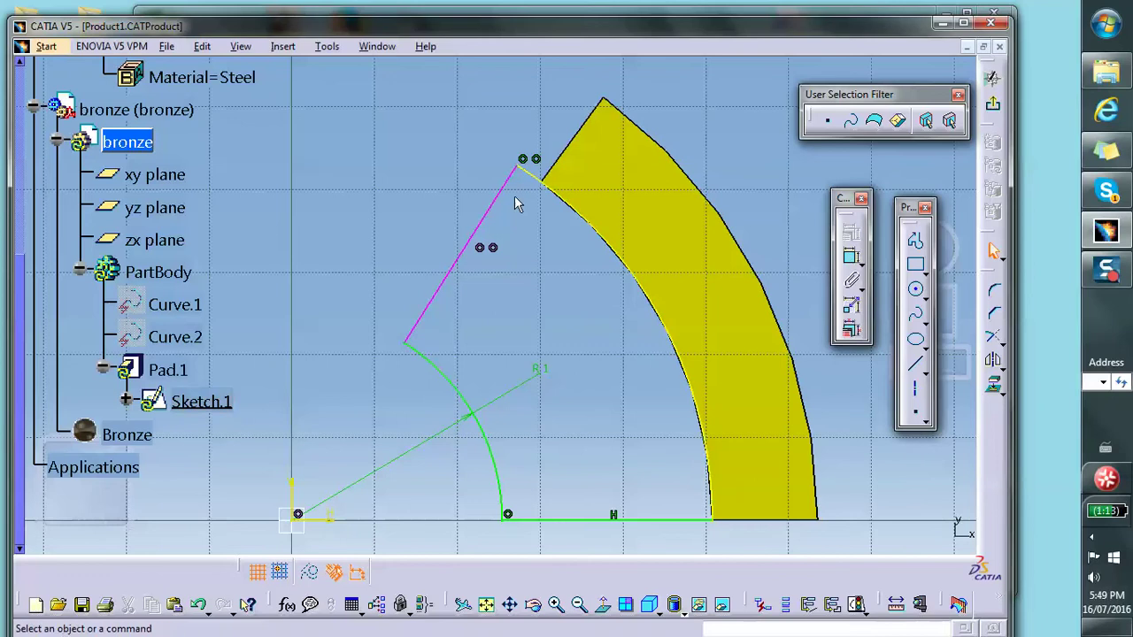
Step: Expand Sketch.1 and its Constraints list in the specification tree
scroll(159, 336, "down", 3)
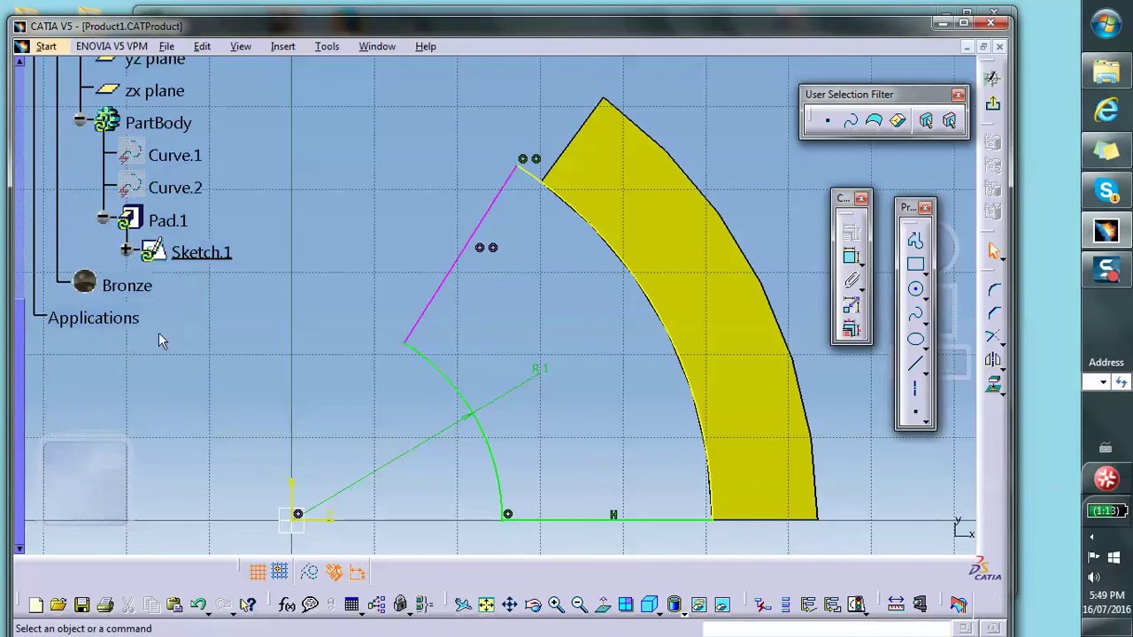
left_click(128, 253)
scroll(231, 350, "down", 1)
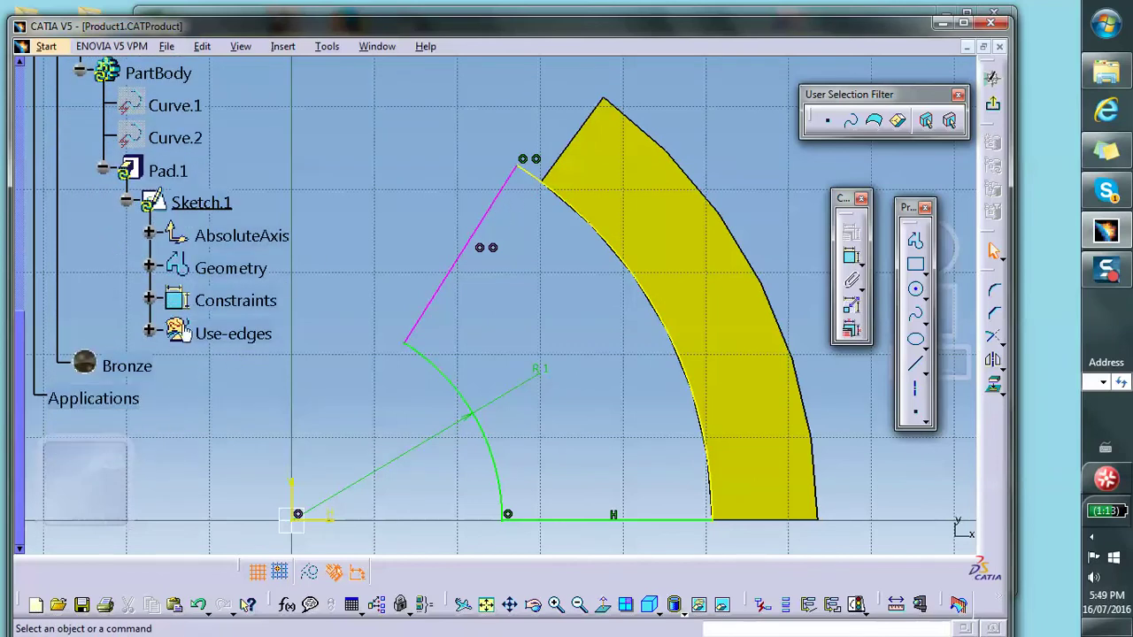
left_click(149, 301)
scroll(221, 354, "down", 1)
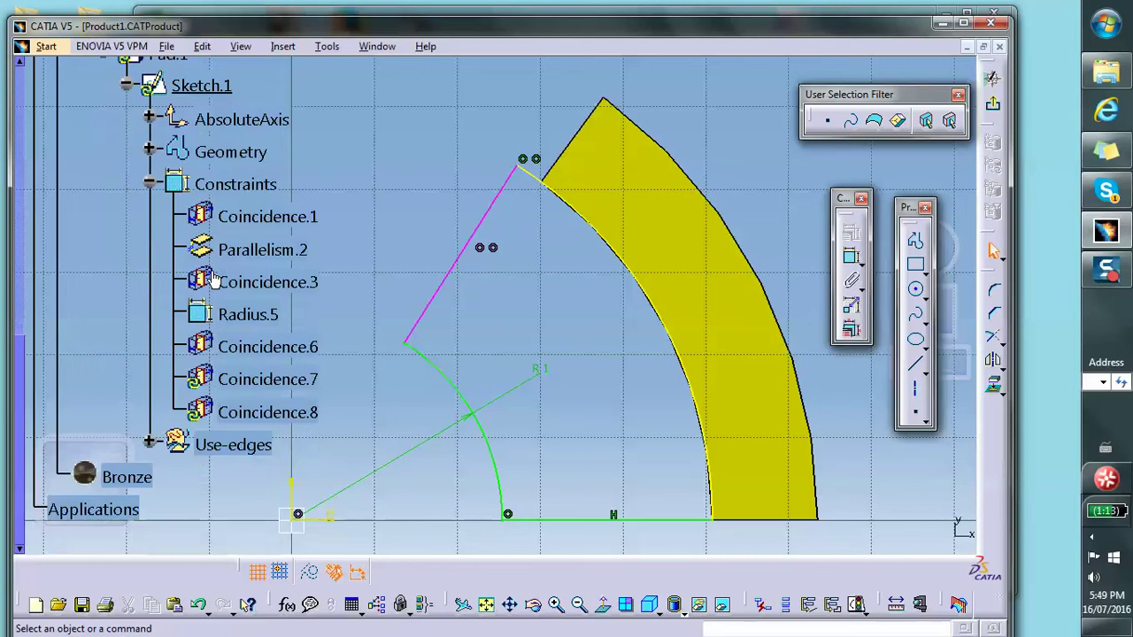
Step: Delete the Coincidence.7 and Coincidence.8 constraints
right_click(270, 382)
left_click(285, 339)
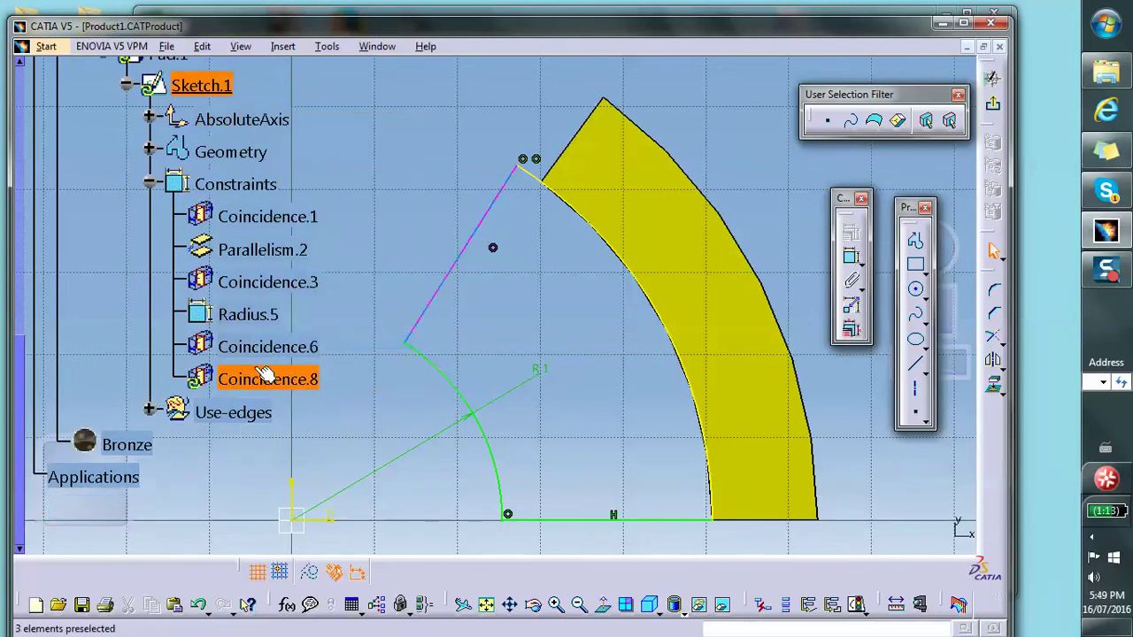
right_click(265, 375)
left_click(285, 341)
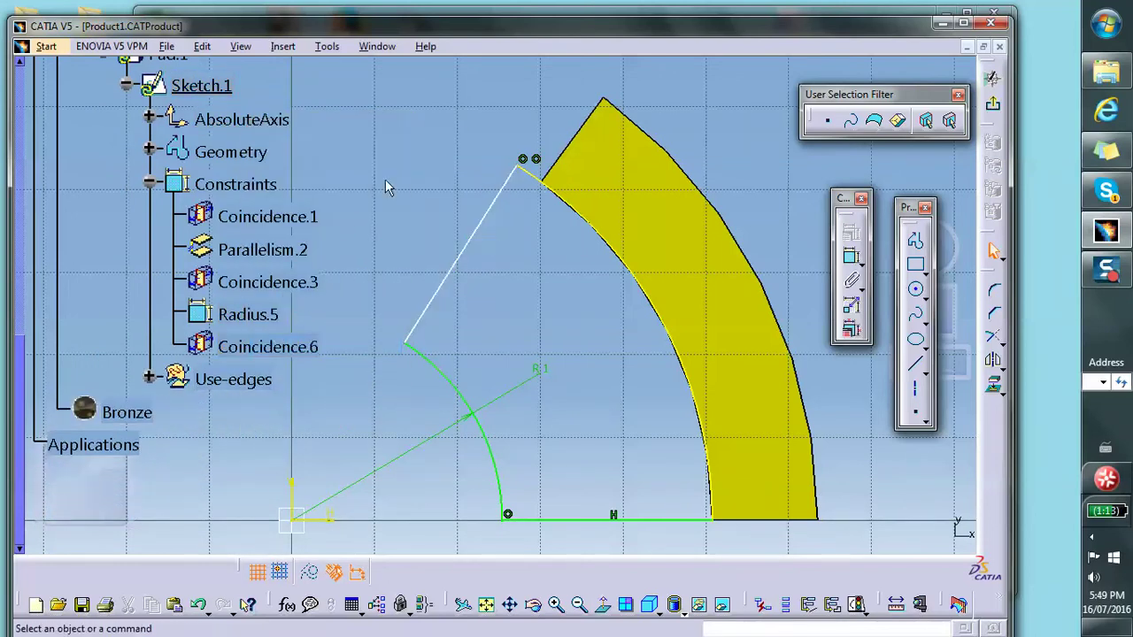
Step: Add a coincidence between the pad's upper-left edge and the slanted line, then select Line.2
left_click(567, 146)
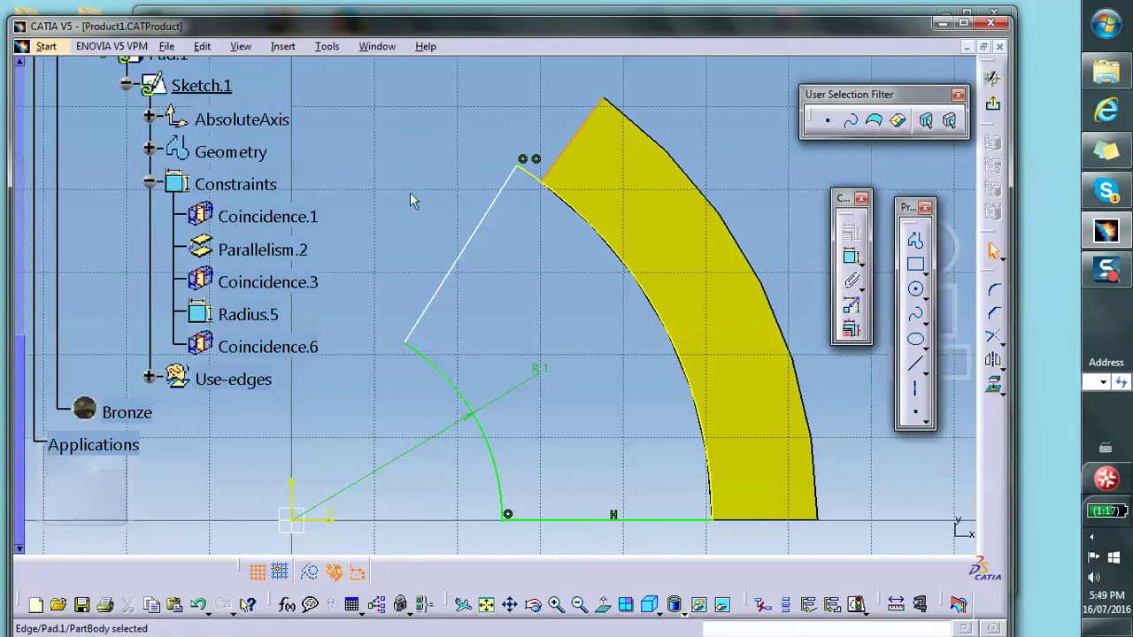
left_click(456, 263)
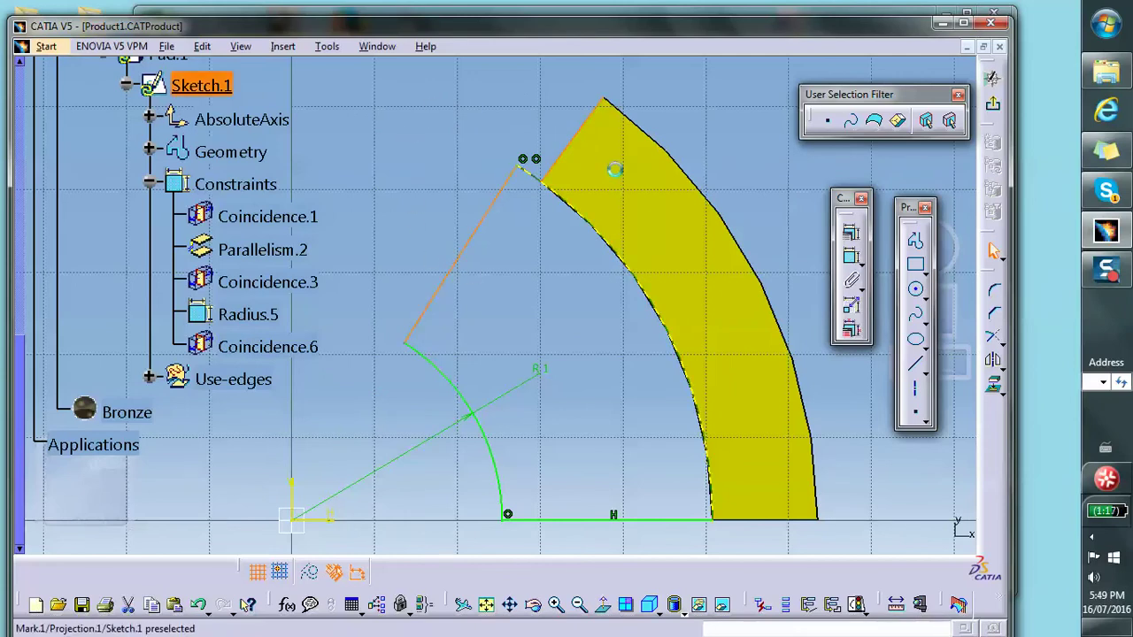
left_click(851, 232)
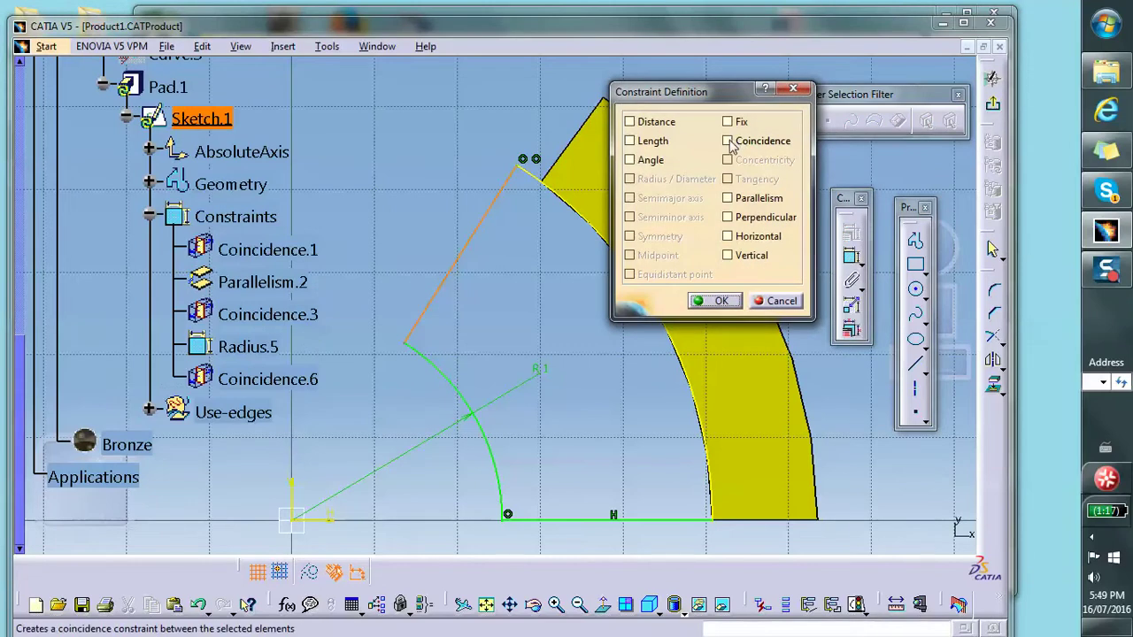
left_click(728, 142)
left_click(721, 302)
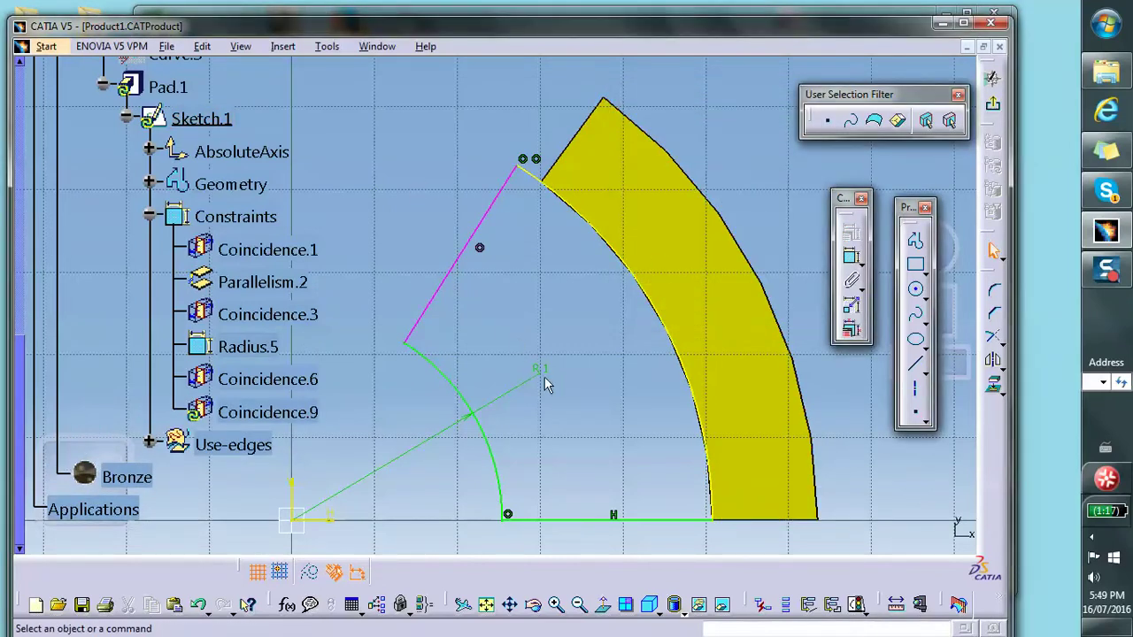
mouse_move(365, 205)
middle_mouse_down()
mouse_move(375, 167)
mouse_move(407, 272)
middle_mouse_up()
scroll(301, 257, "down", 3)
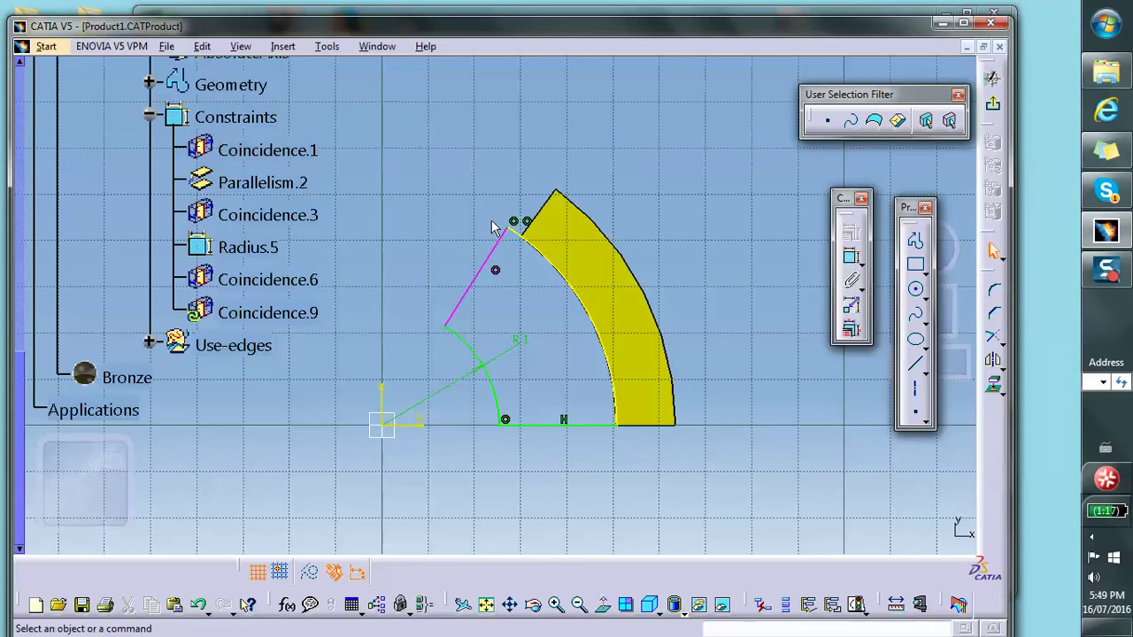
left_click(479, 273)
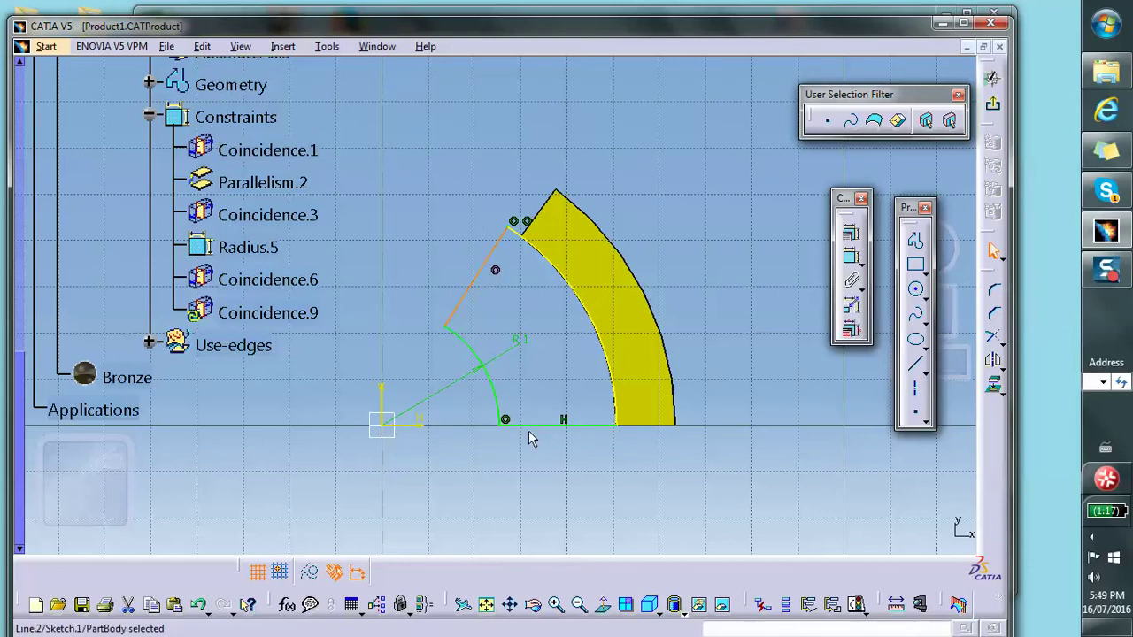
Step: Delete the slanted Line.2 and inspect the arc end point's context menu without changes
key("Delete")
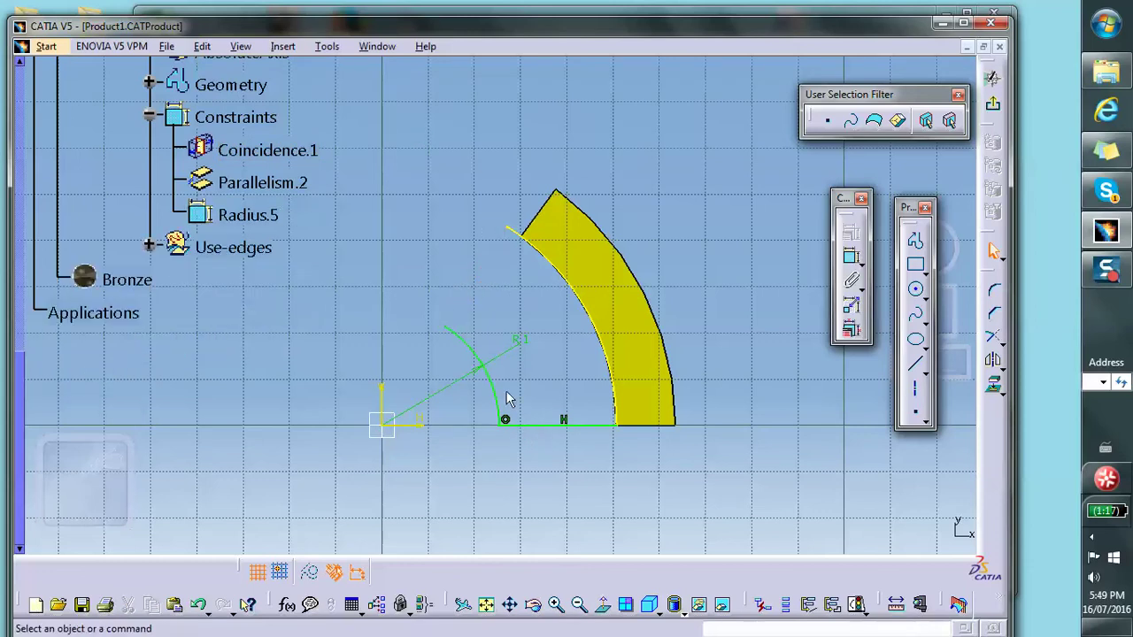
right_click(513, 230)
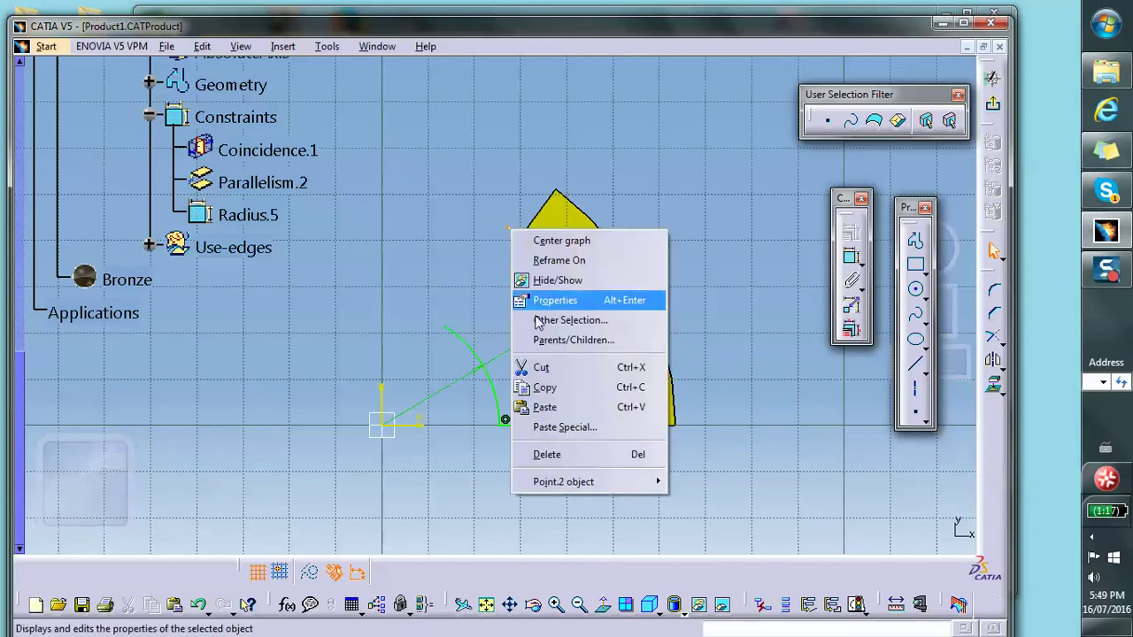
mouse_move(561, 484)
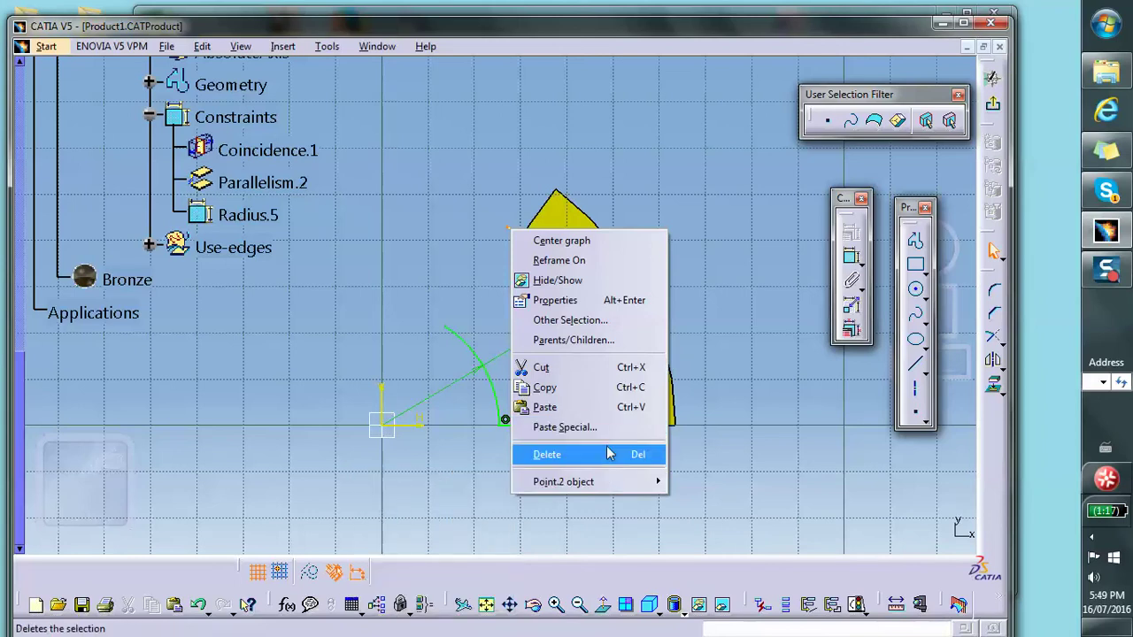
mouse_move(620, 492)
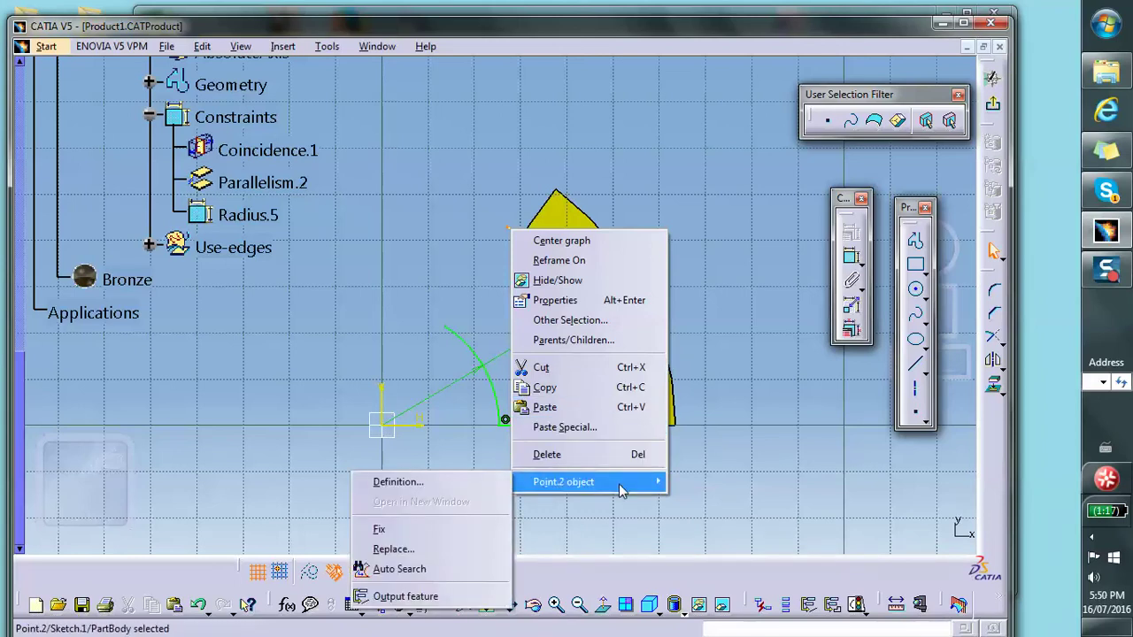
left_click(731, 301)
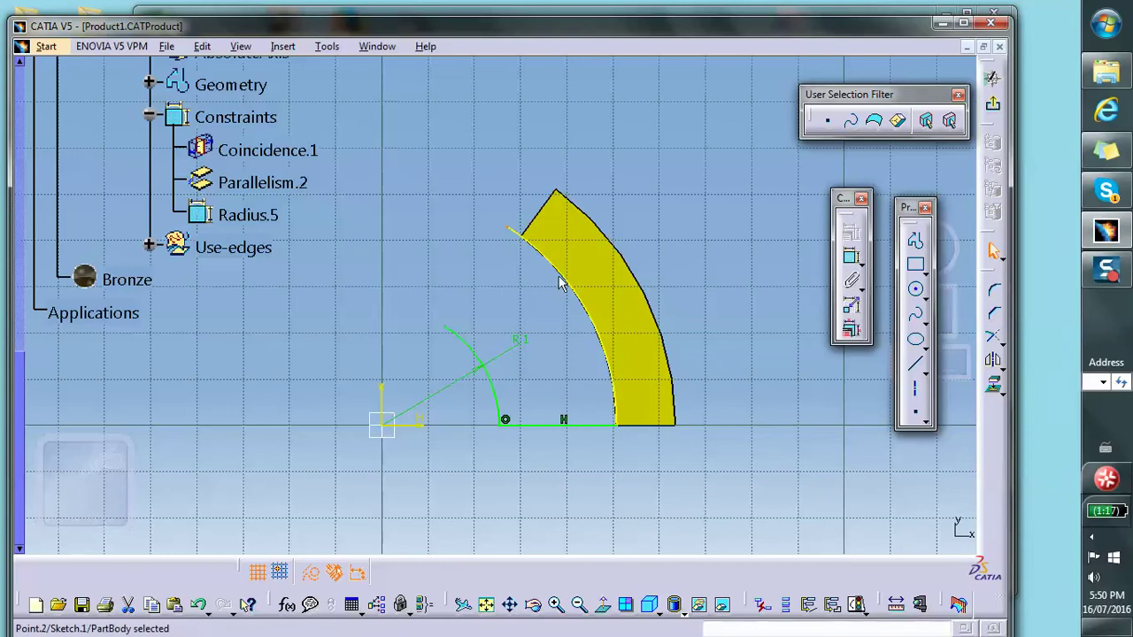
Step: Isolate the projected pad edge via Mark.1 object > Isolate
left_click(546, 262)
right_click(571, 296)
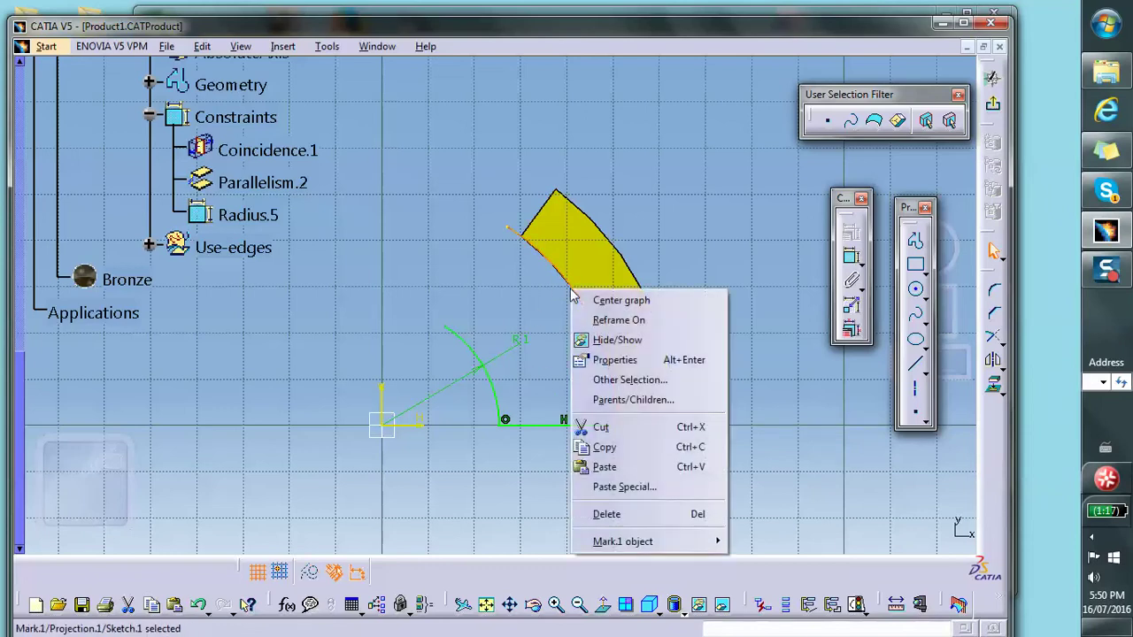
mouse_move(619, 541)
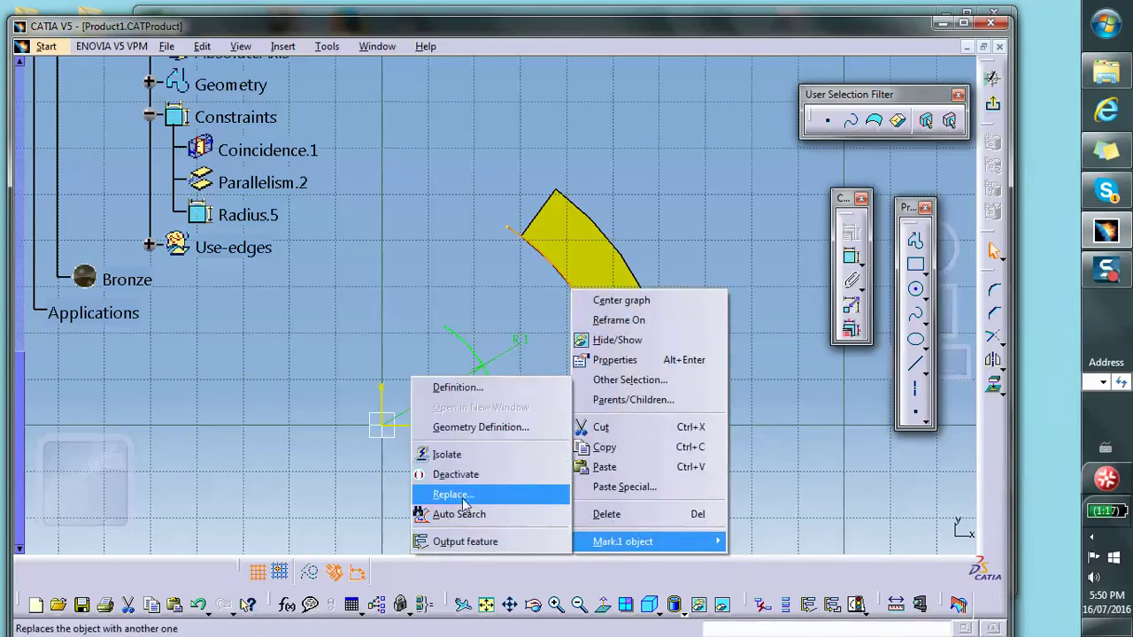
left_click(452, 455)
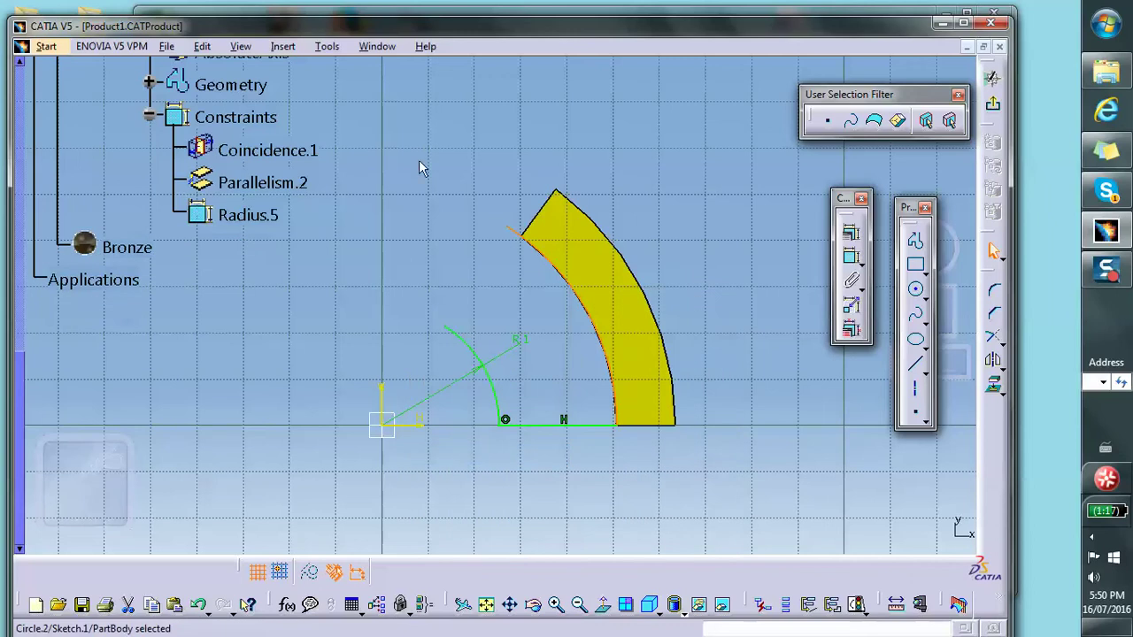
left_click(509, 230)
left_click(468, 144)
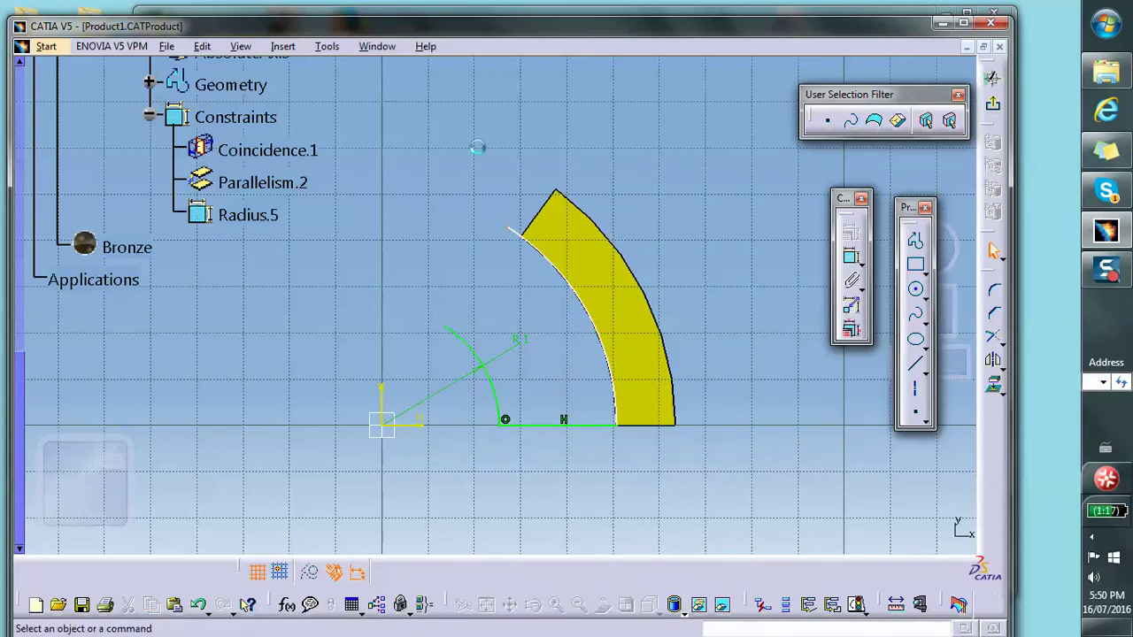
Step: Draw a new line from the pad's inner top corner to the arc's top end
left_click(915, 239)
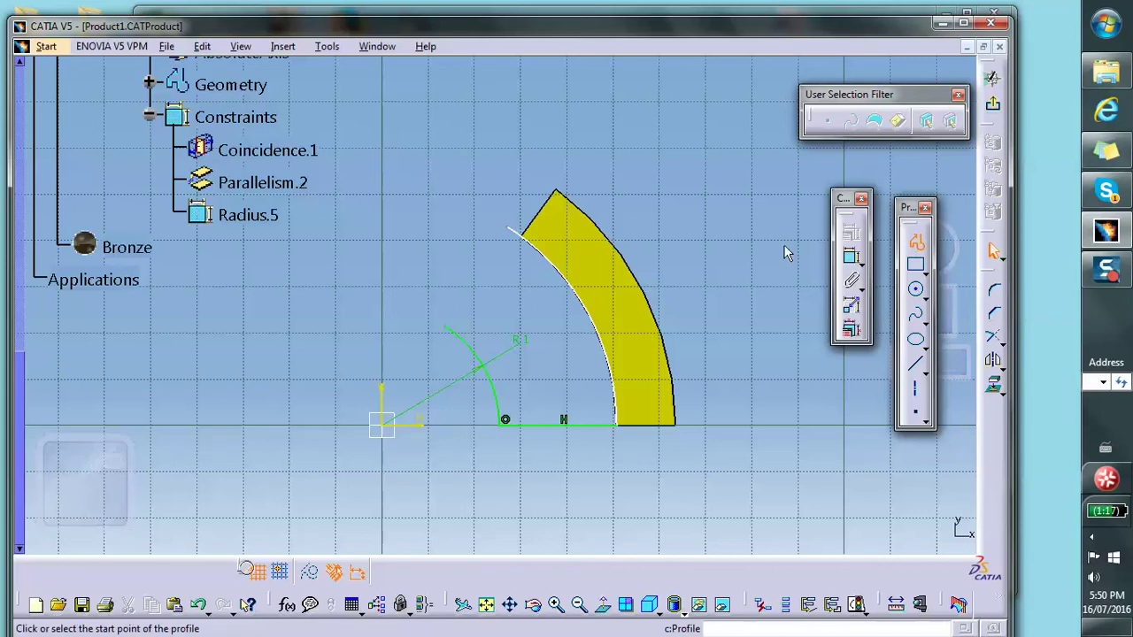
left_click(508, 231)
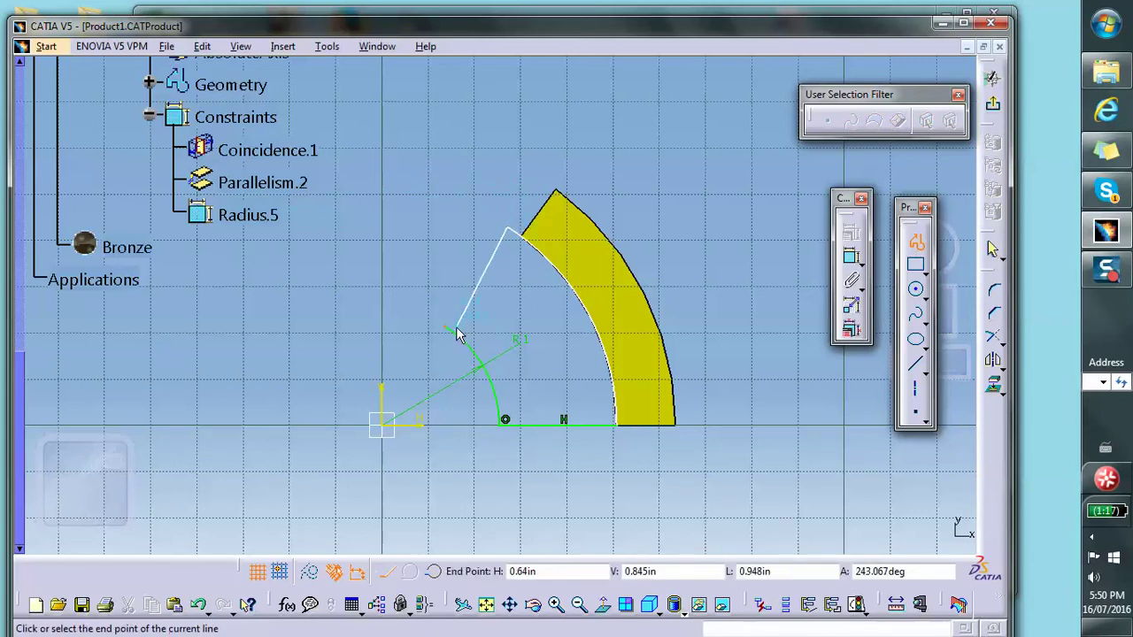
left_click(450, 321)
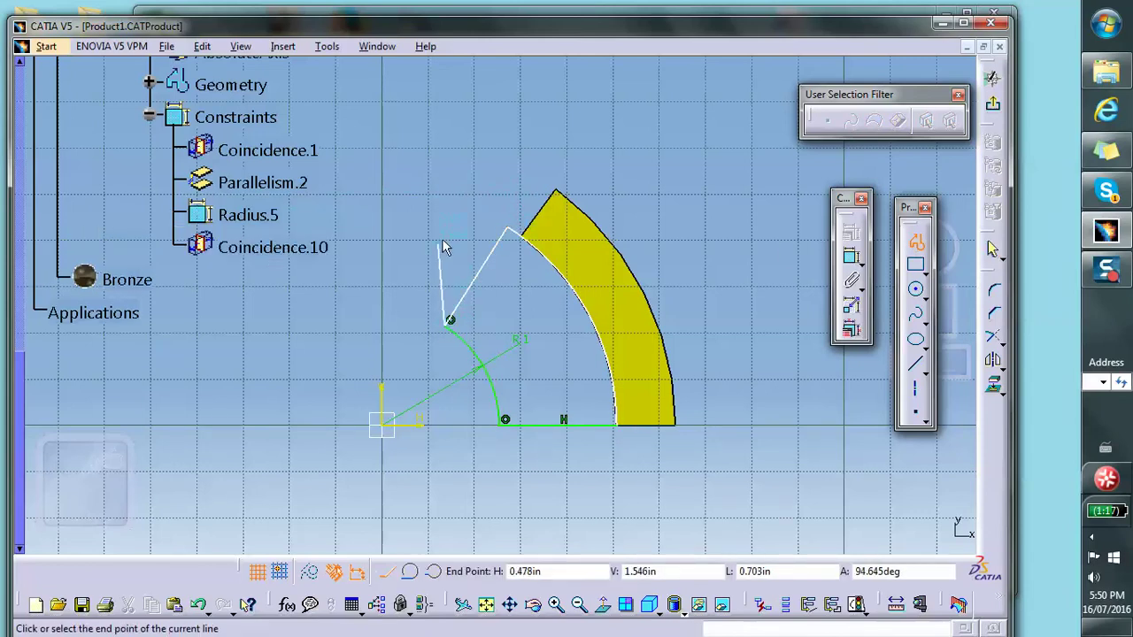
key("Escape")
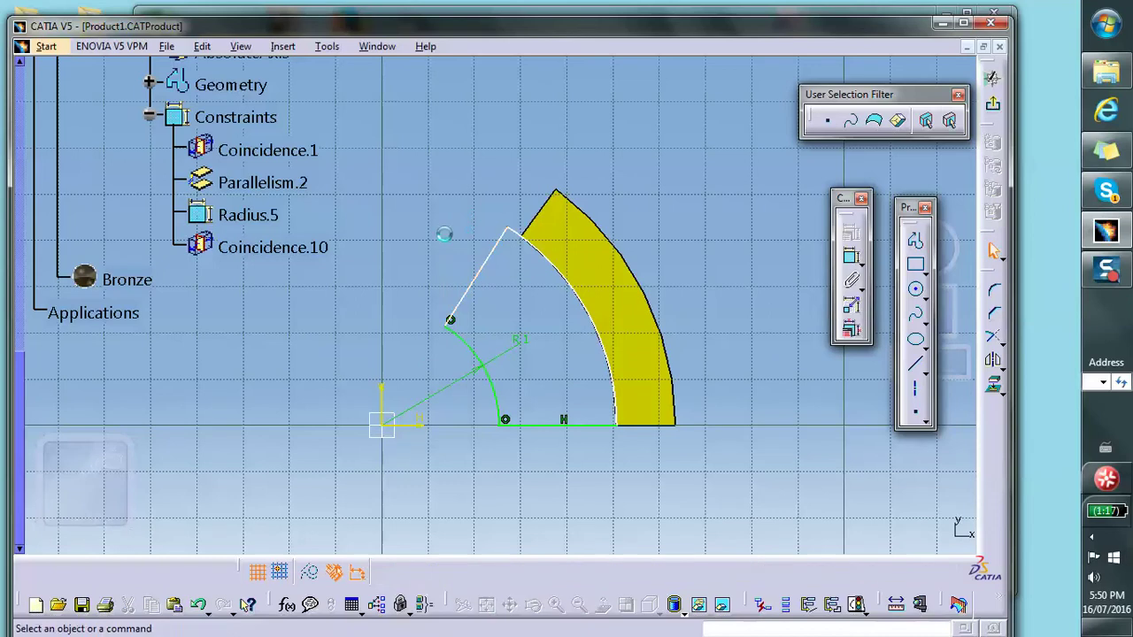
Step: Make the new line coincident with the yellow pad's edge
left_click(471, 273)
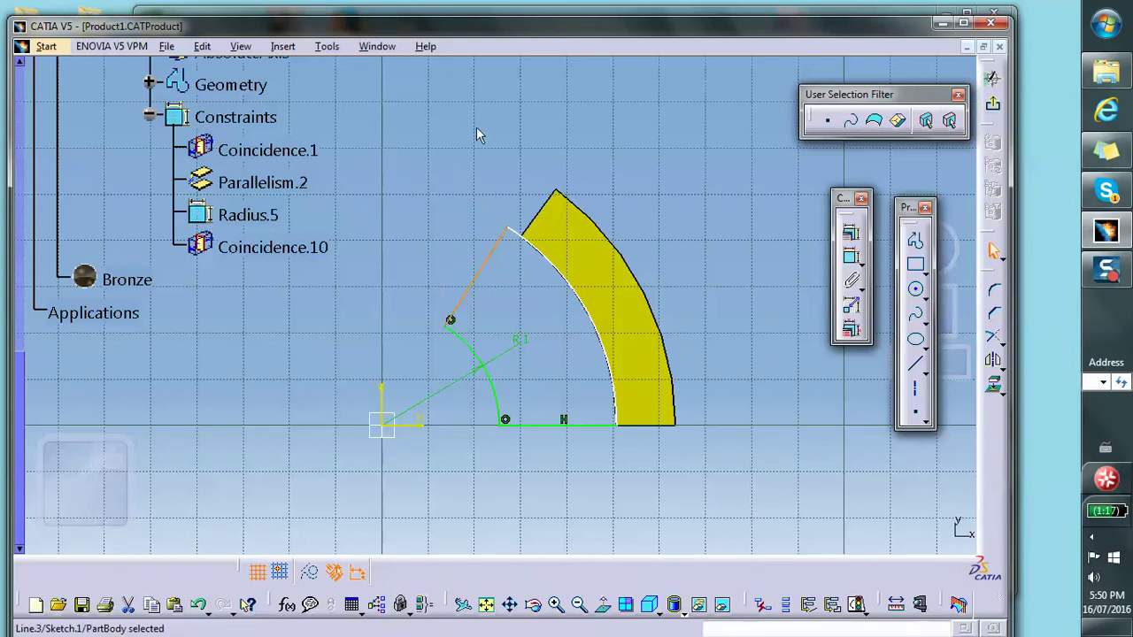
left_click(545, 212, "ctrl")
left_click(849, 233)
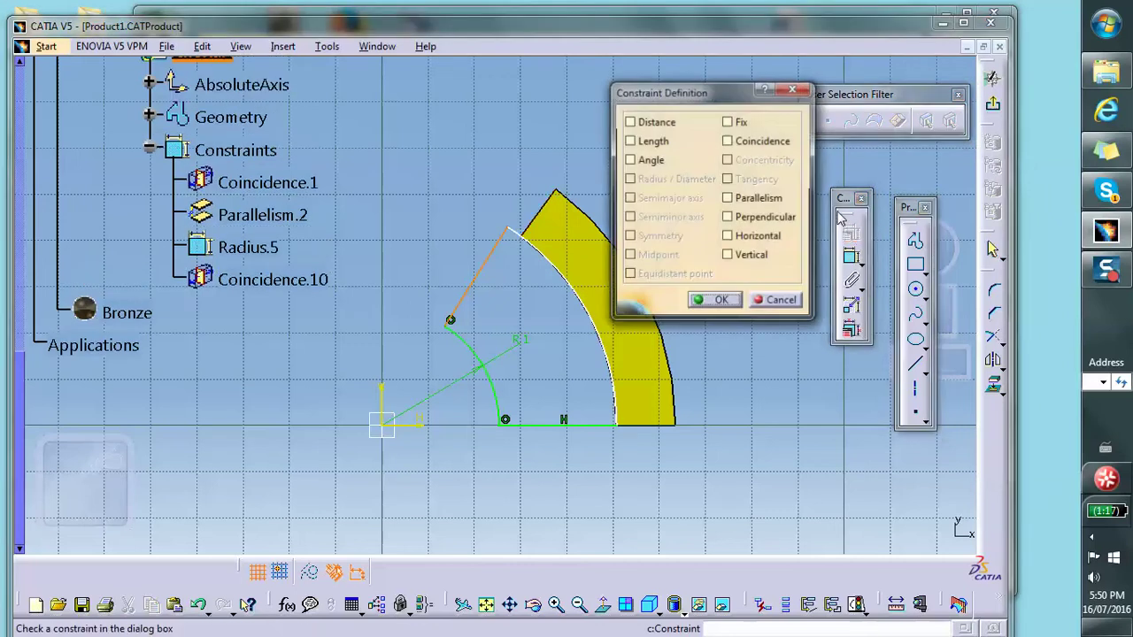
left_click(727, 142)
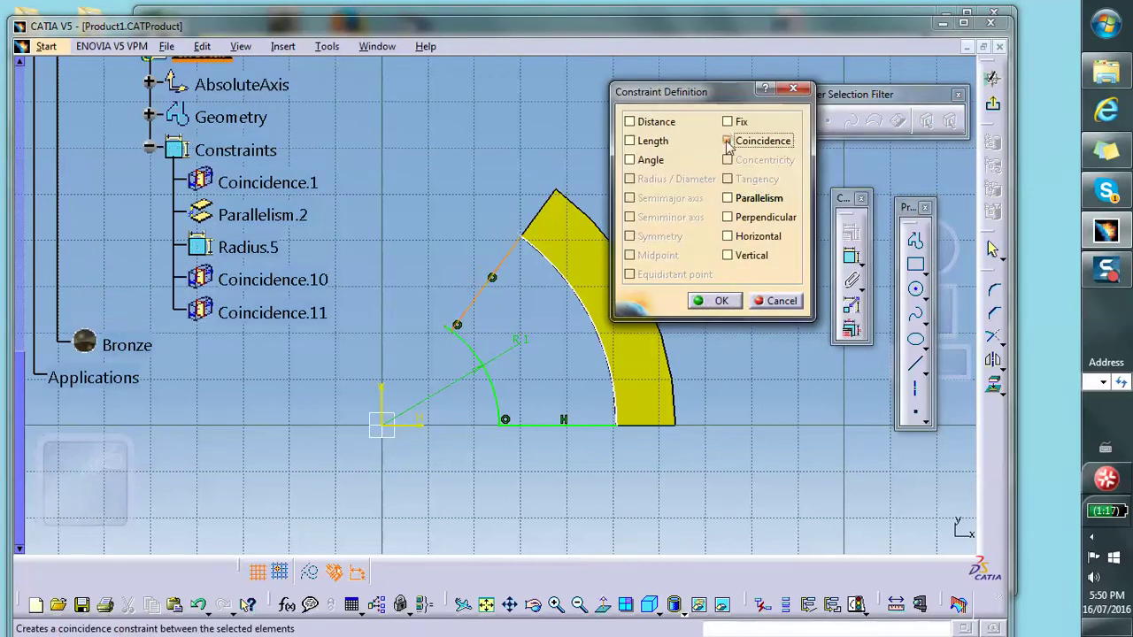
left_click(715, 300)
Step: Make the line's lower endpoint coincident with the neighbouring point
mouse_move(506, 361)
middle_mouse_down()
mouse_move(450, 366)
mouse_move(469, 233)
mouse_move(531, 217)
mouse_move(419, 348)
middle_mouse_up()
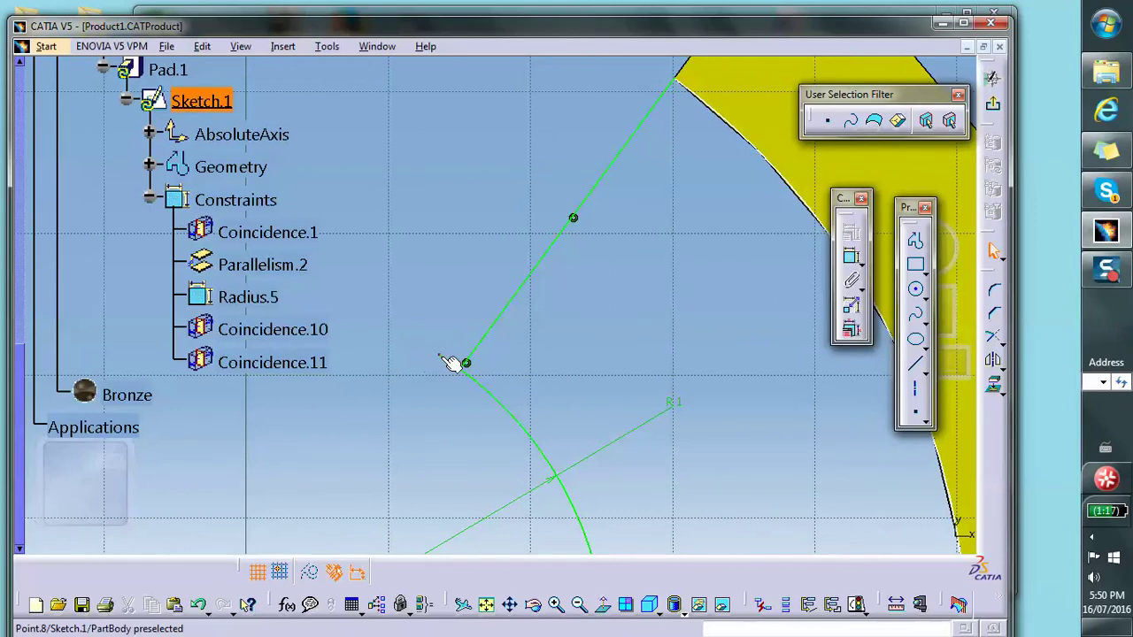
left_click(439, 358)
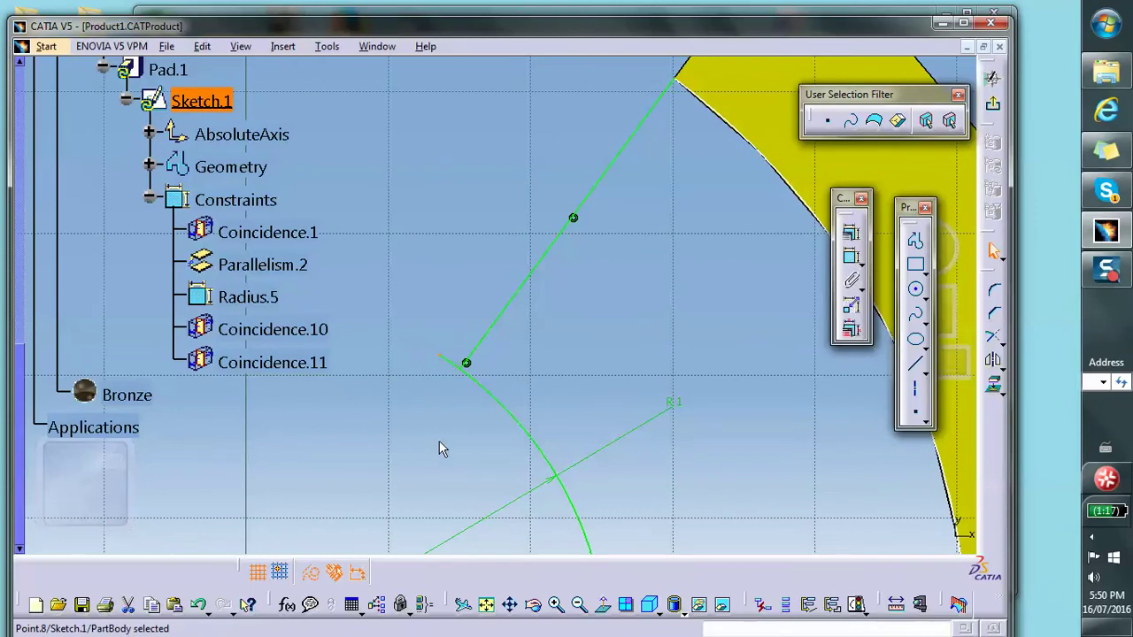
left_click(458, 371, "ctrl")
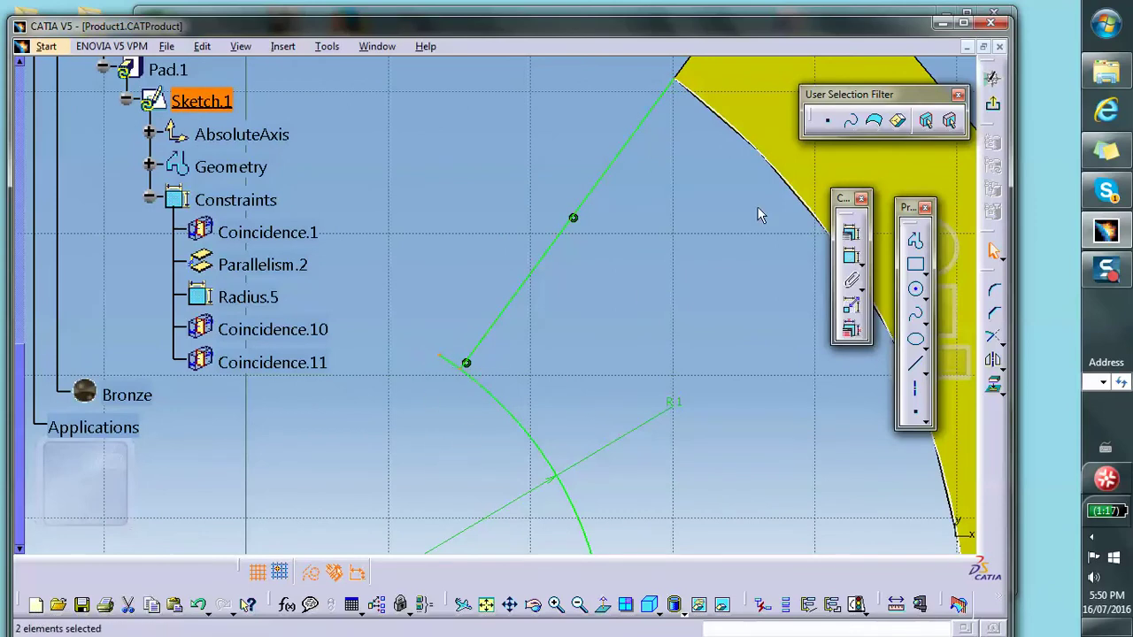
left_click(851, 232)
left_click(727, 141)
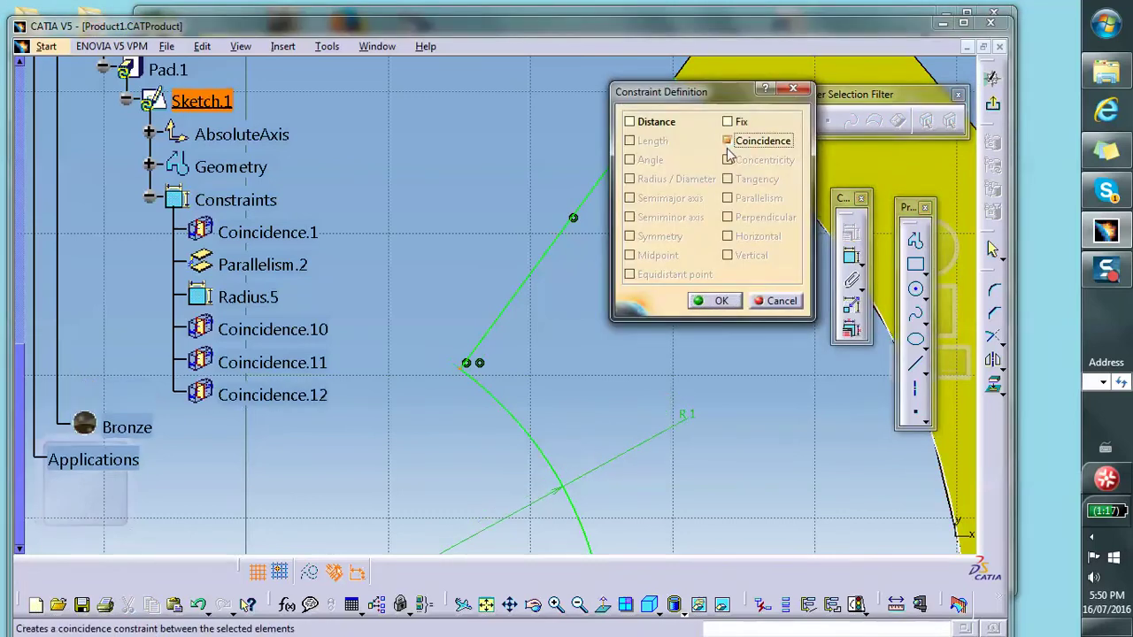
left_click(713, 300)
middle_click_drag(538, 159, 569, 286)
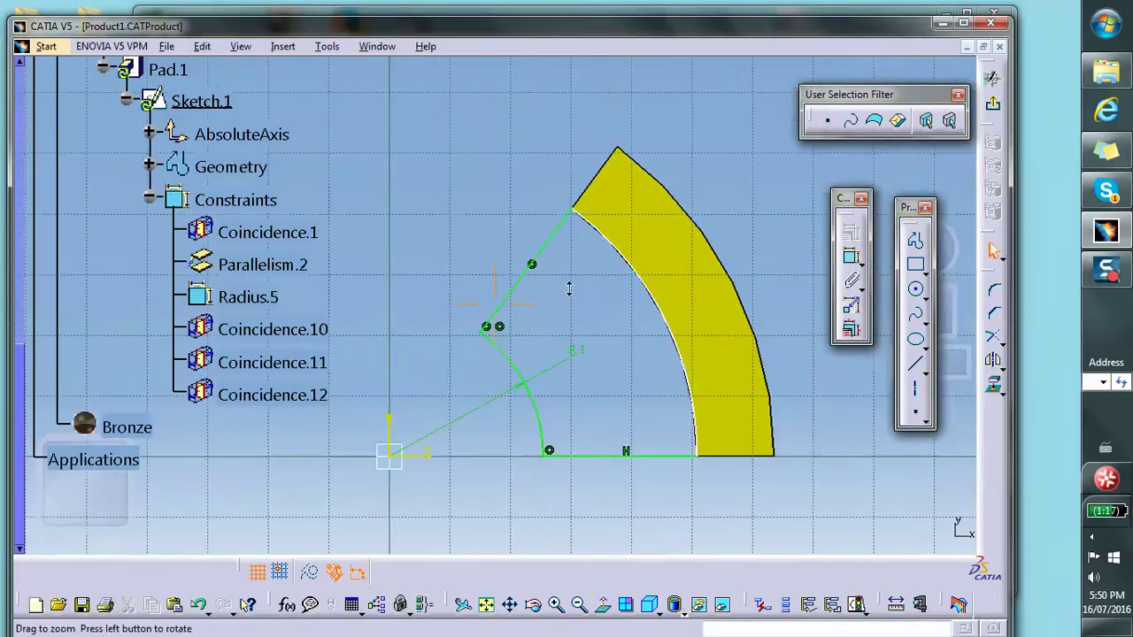
Step: Exit the sketch, minimize the Product1 window and maximize Analysis1.CATAnalysis
left_click(994, 106)
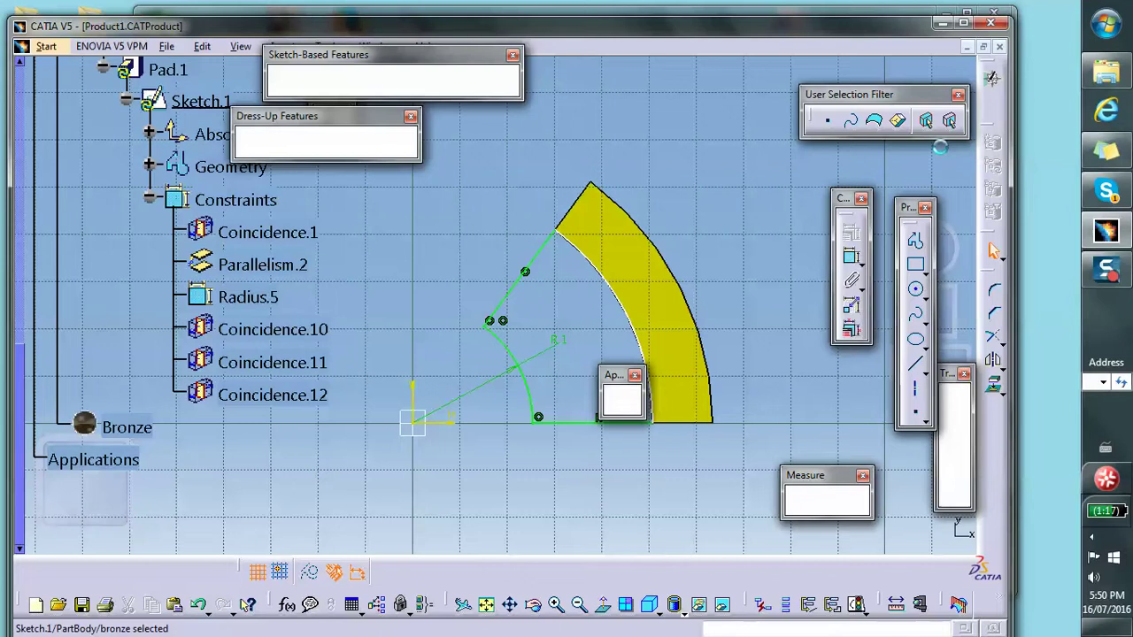
left_click(943, 24)
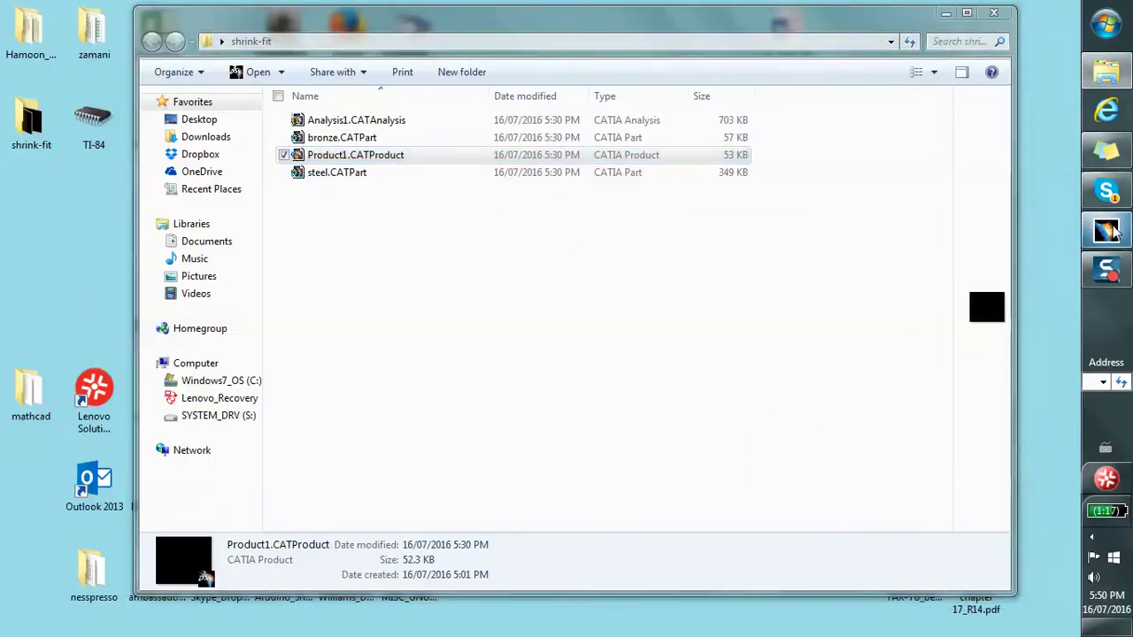
left_click(1108, 231)
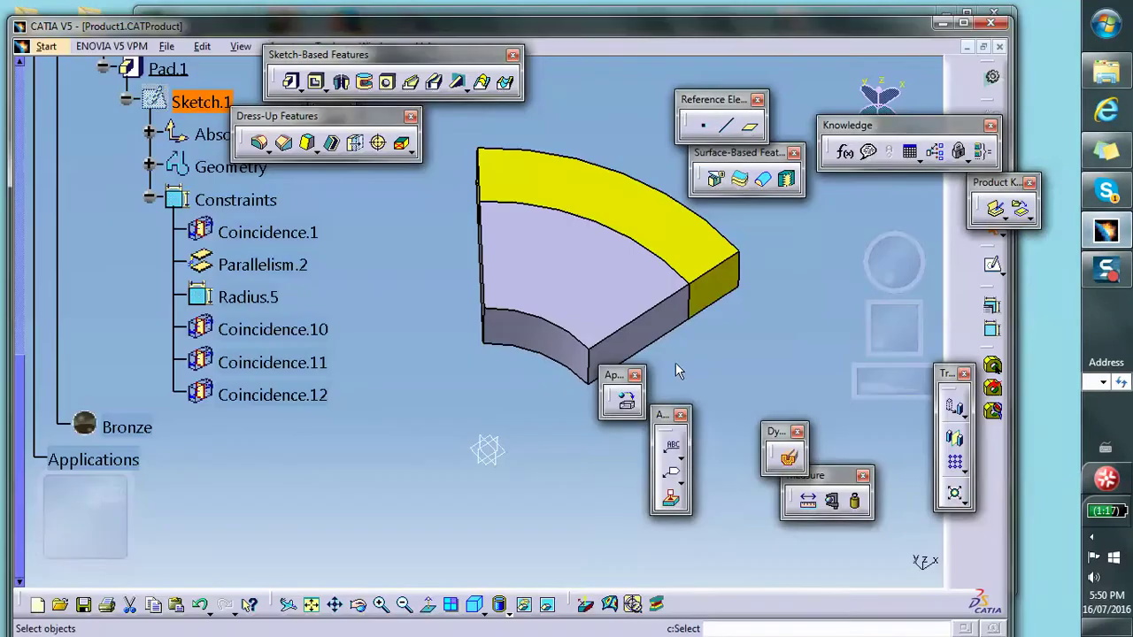
left_click(968, 47)
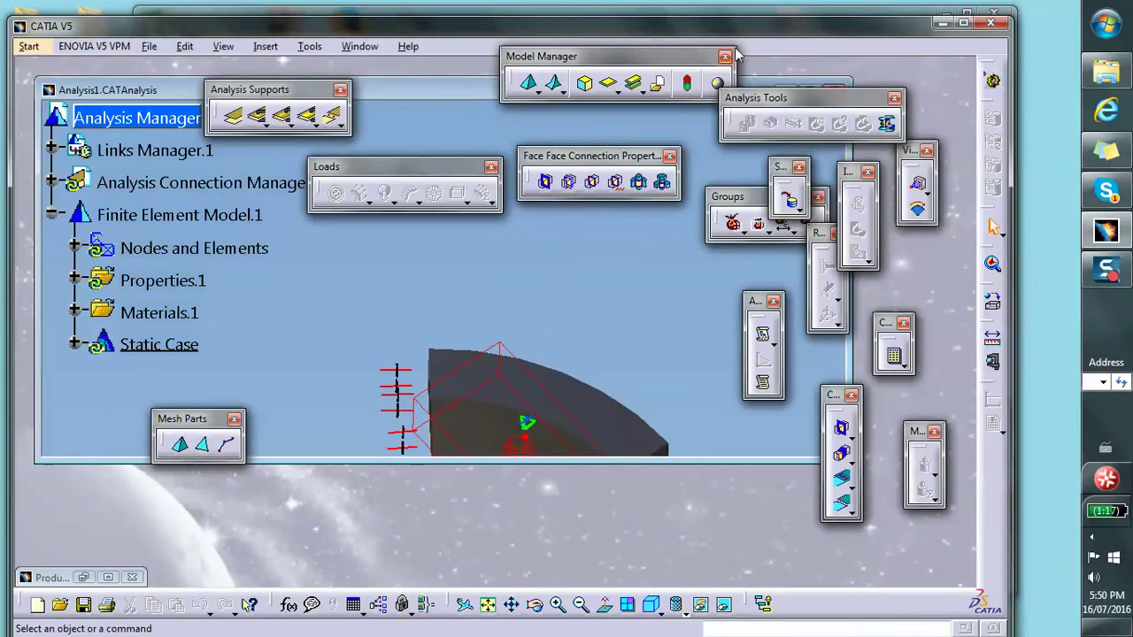
left_click_drag(781, 115, 799, 166)
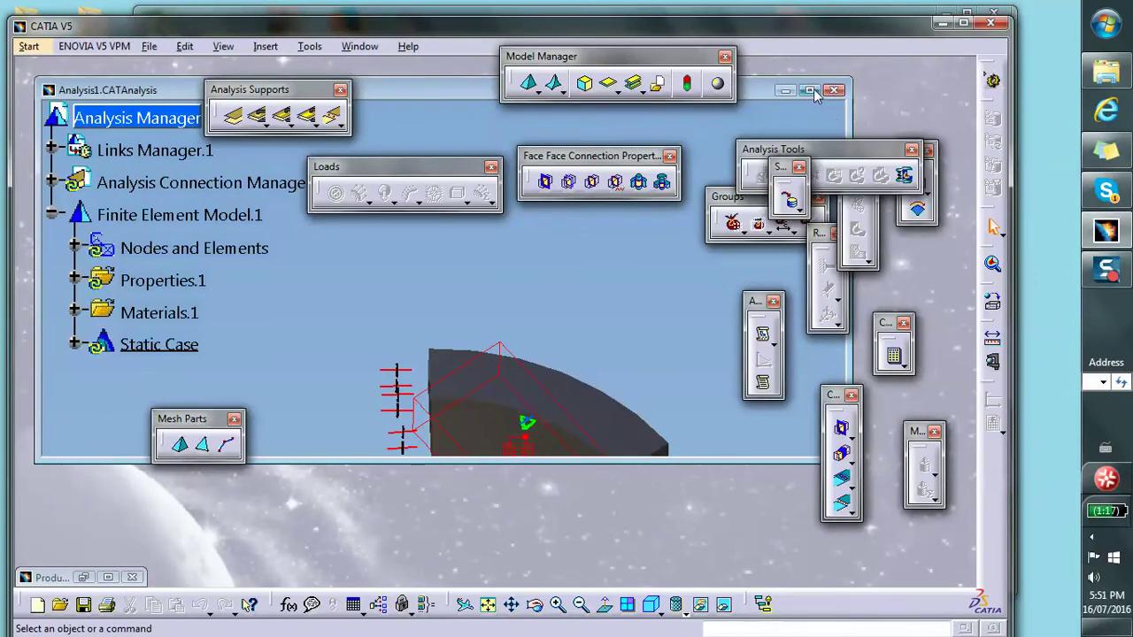
left_click(809, 90)
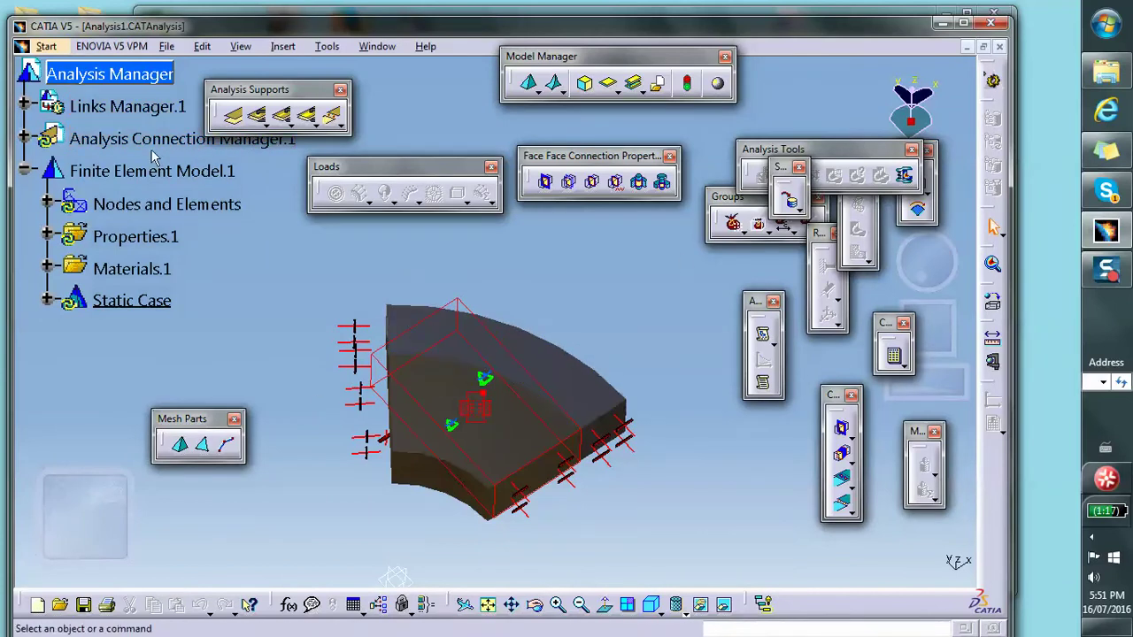
Step: Compute with All, OK the rotation-constraint warning and answer Yes to the resource estimate
left_click(893, 355)
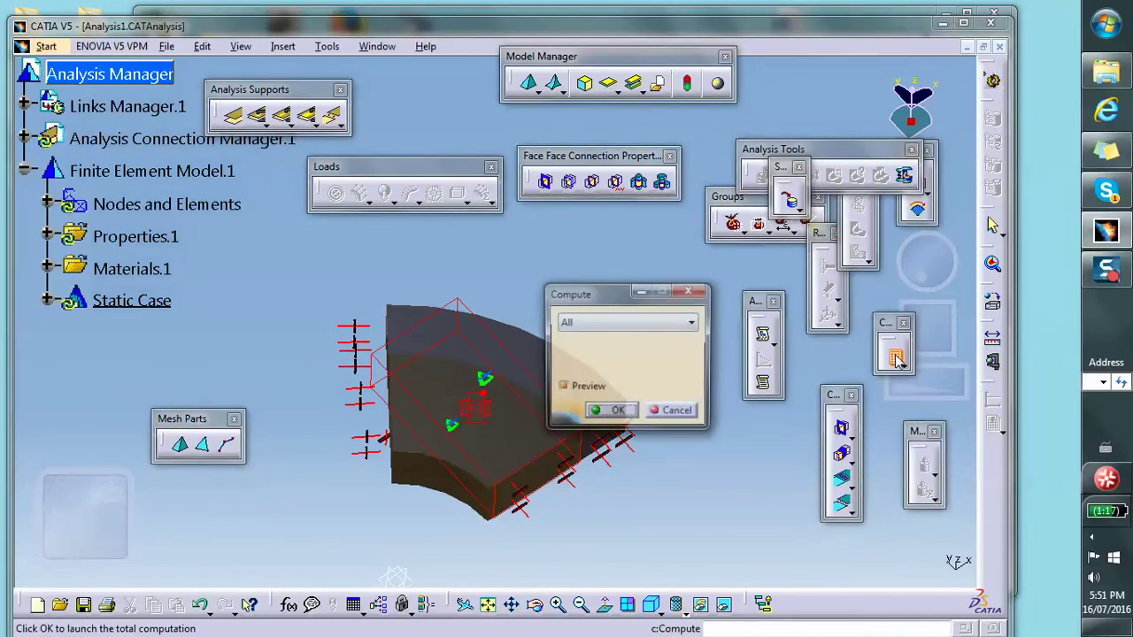
left_click(617, 411)
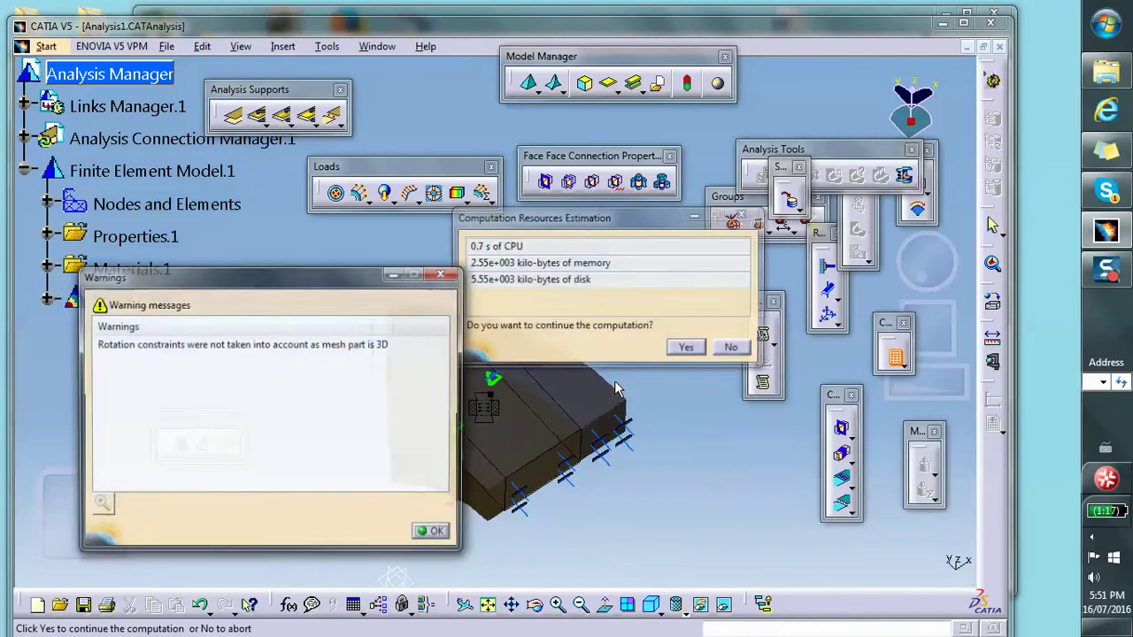
left_click(435, 535)
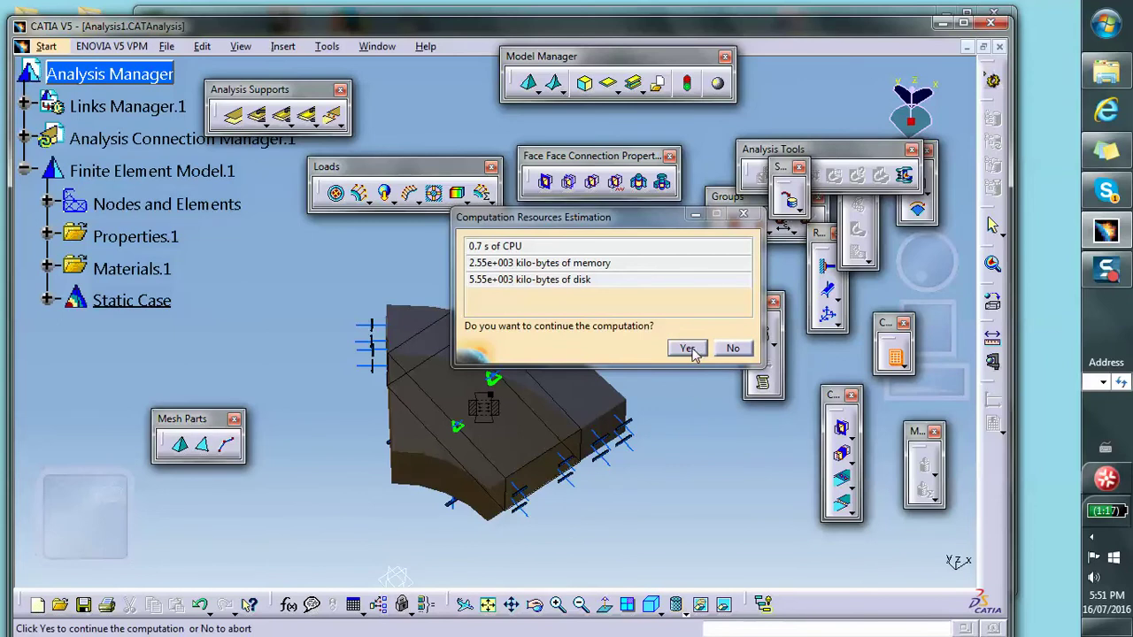
left_click(691, 349)
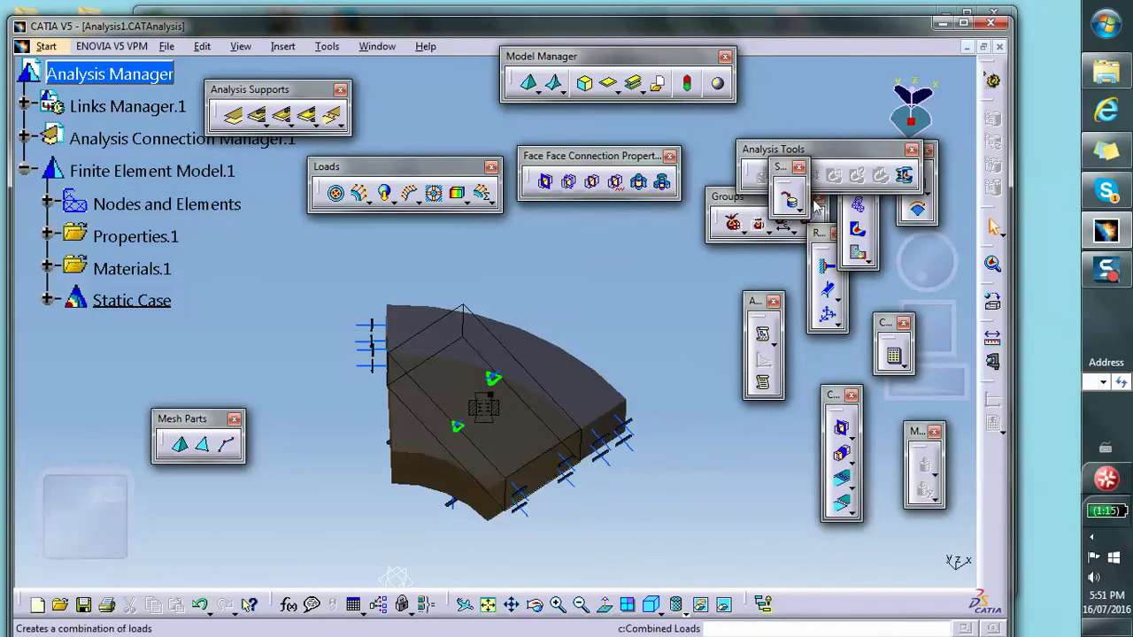
Step: Display the Von Mises stress map, orbit to inspect it, then minimize Analysis1
left_click(858, 230)
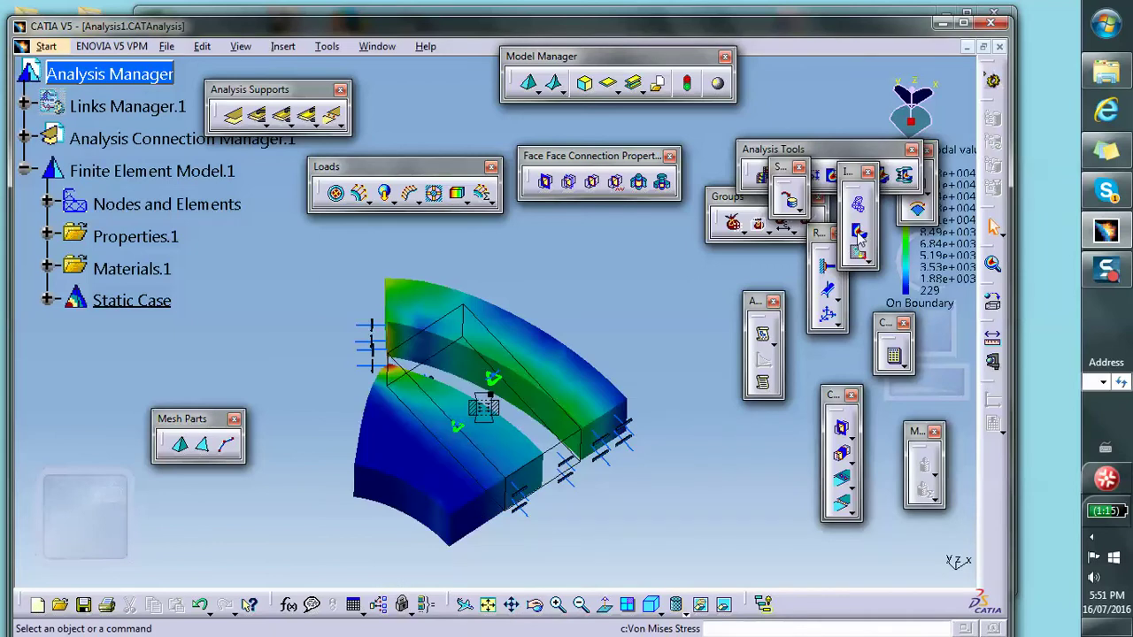
mouse_move(377, 427)
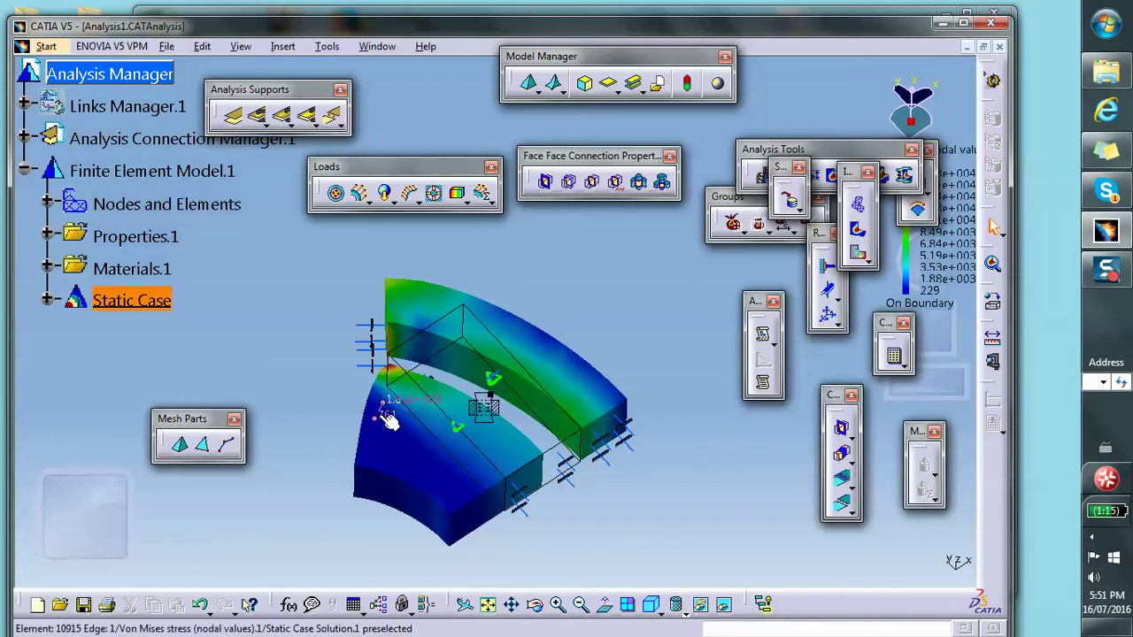
middle_click_drag(377, 426, 351, 422)
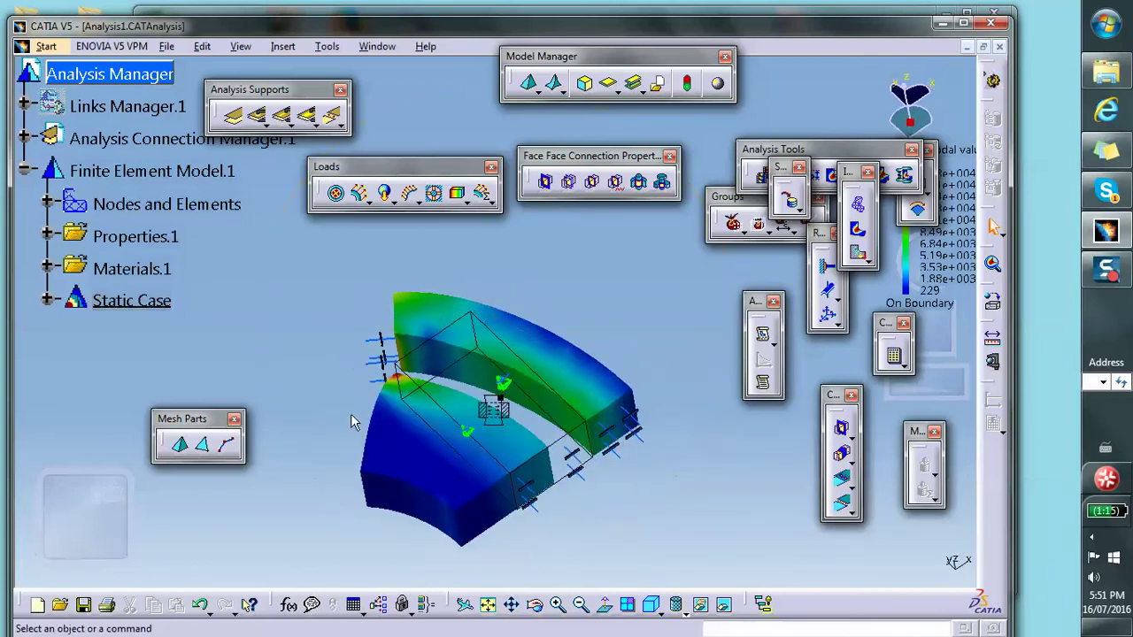
left_click(967, 46)
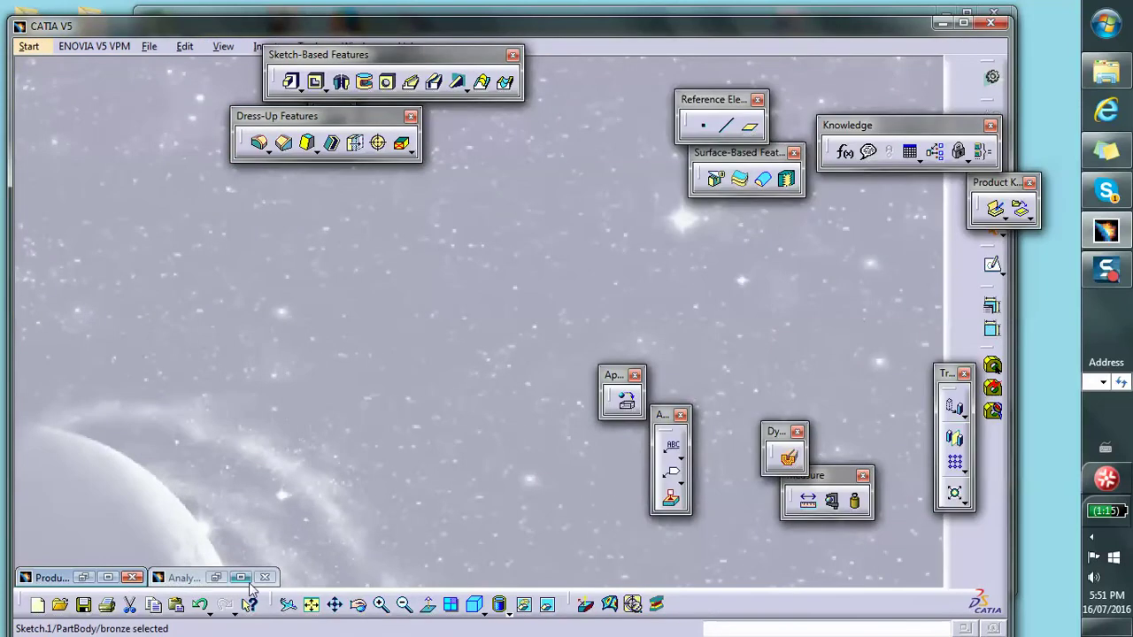
Step: Inspect the bronze part in Product1, then bring Analysis1 back to full size
left_click(108, 577)
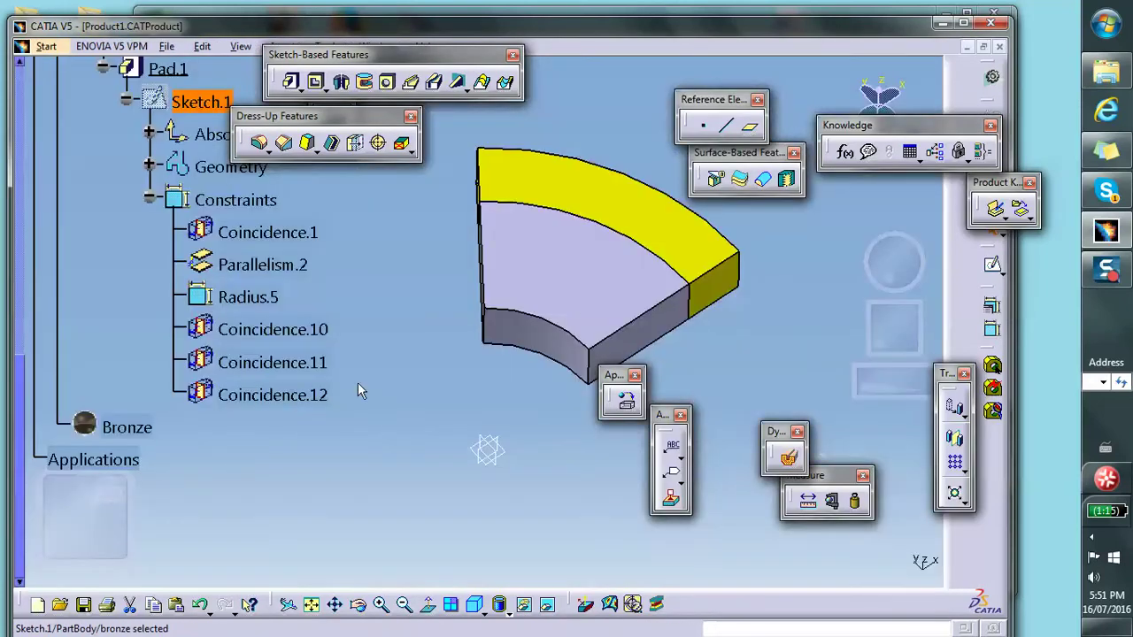
mouse_move(357, 382)
middle_mouse_down()
mouse_move(397, 324)
mouse_move(513, 324)
mouse_move(450, 203)
mouse_move(472, 326)
mouse_move(576, 182)
mouse_move(454, 186)
mouse_move(465, 274)
middle_mouse_up()
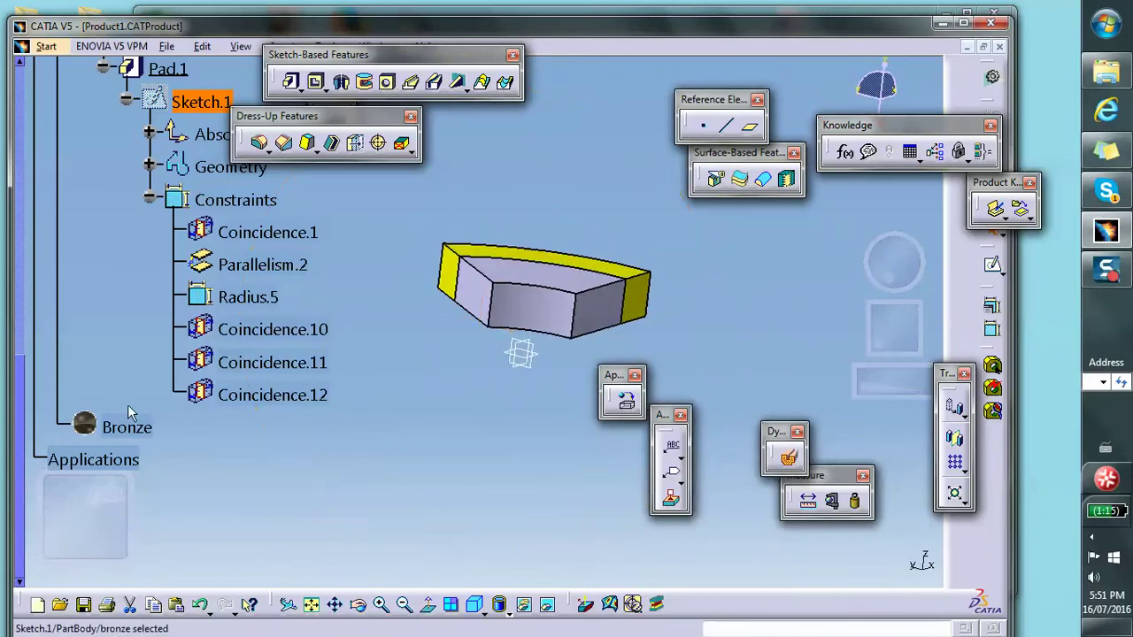
left_click(968, 47)
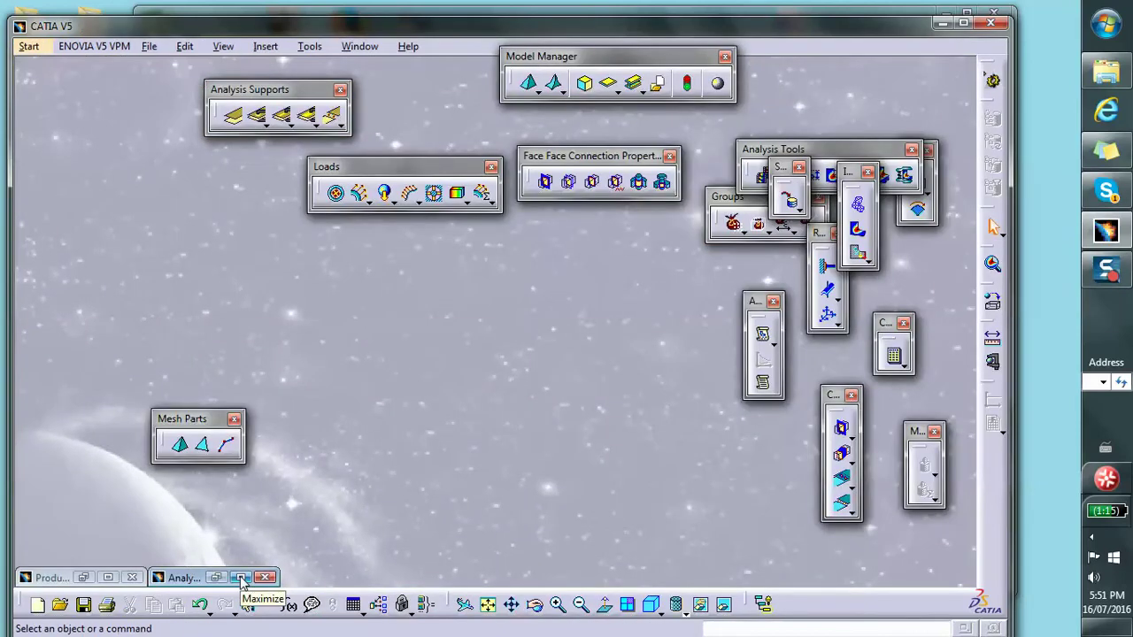
left_click(241, 577)
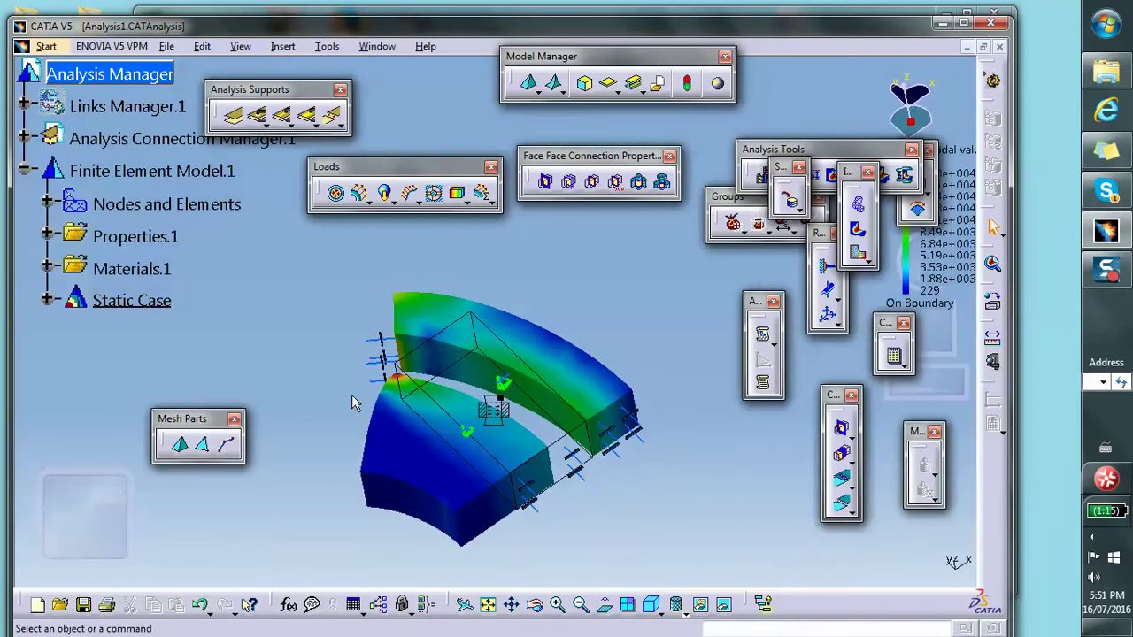
Step: Deactivate the Von Mises stress (nodal values).1 image and zoom in on the bare geometry
middle_click_drag(368, 379, 403, 323)
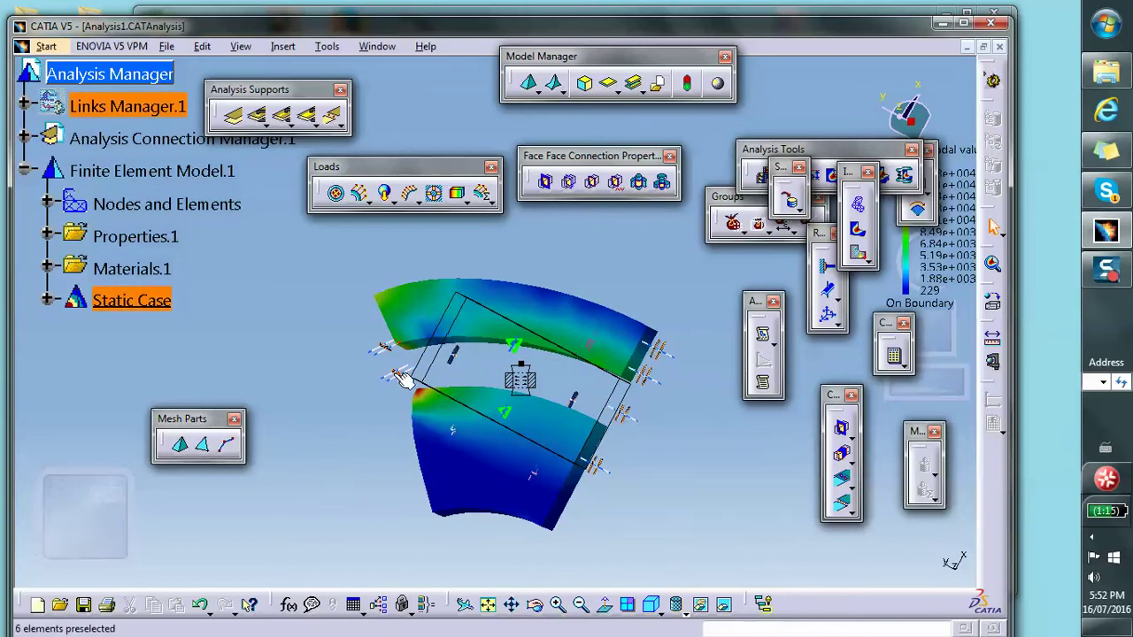
left_click(49, 300)
scroll(150, 303, "down", 2)
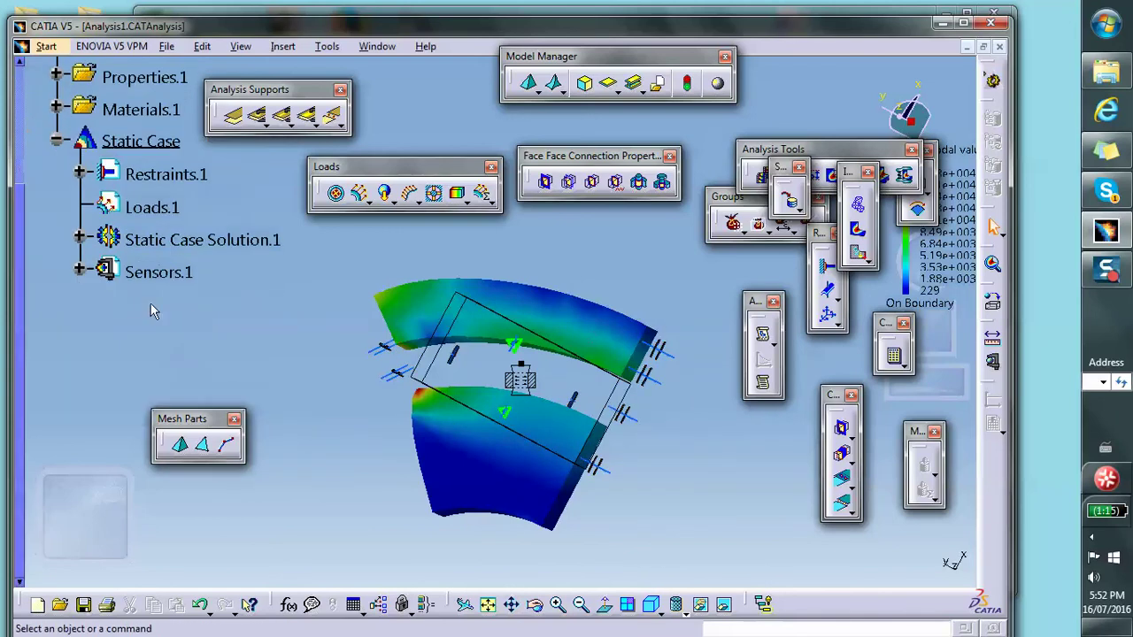
left_click(79, 240)
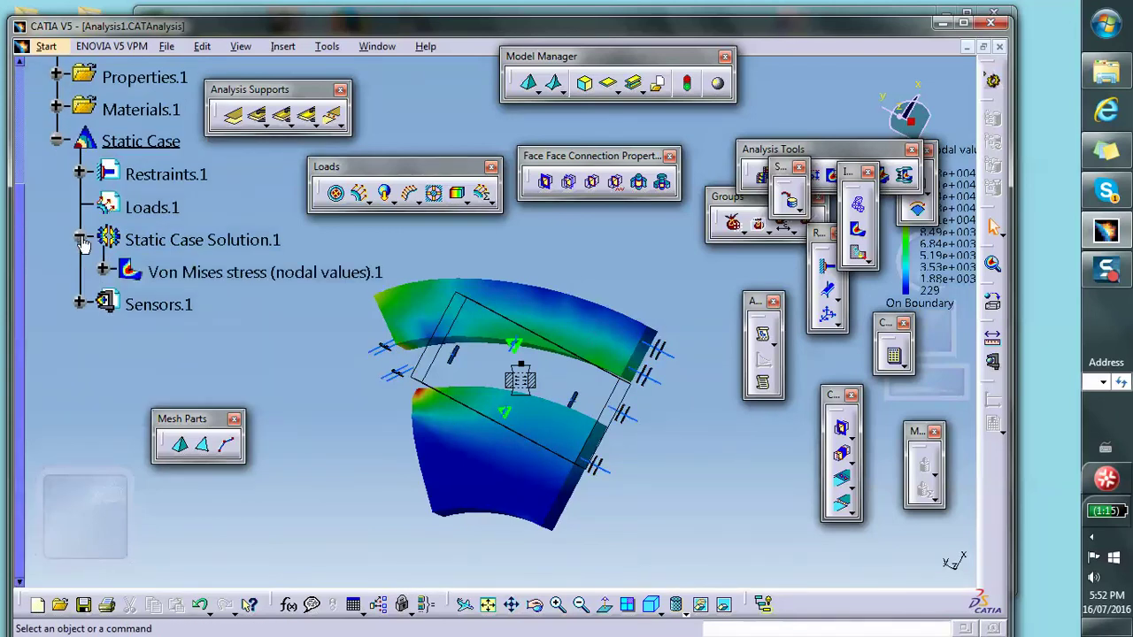
right_click(200, 273)
left_click(292, 527)
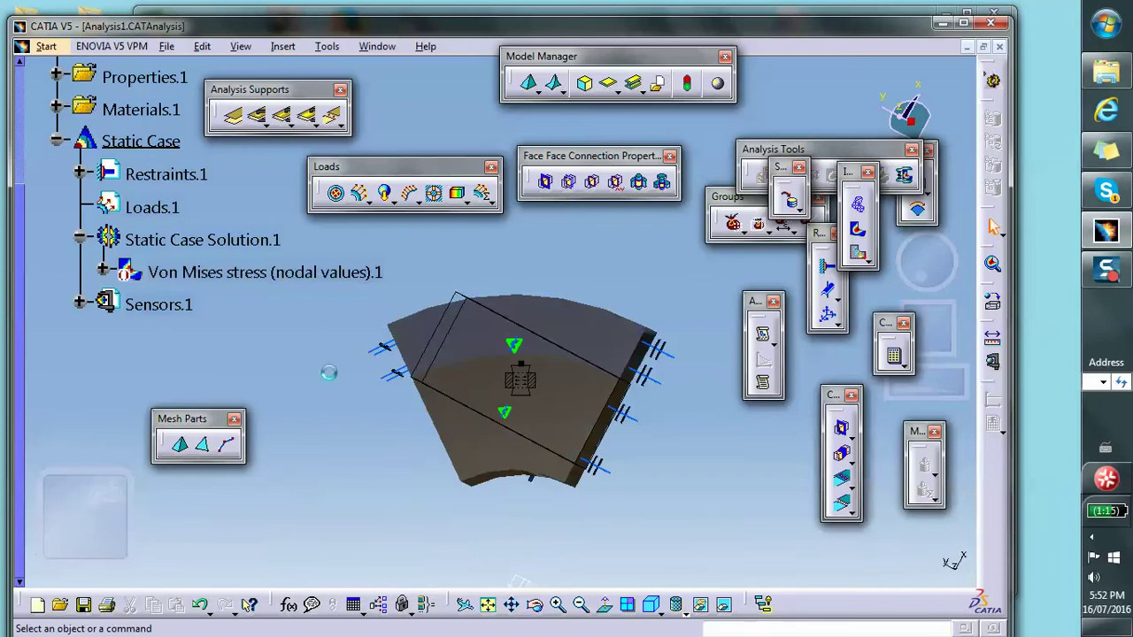
middle_click_drag(318, 368, 416, 399)
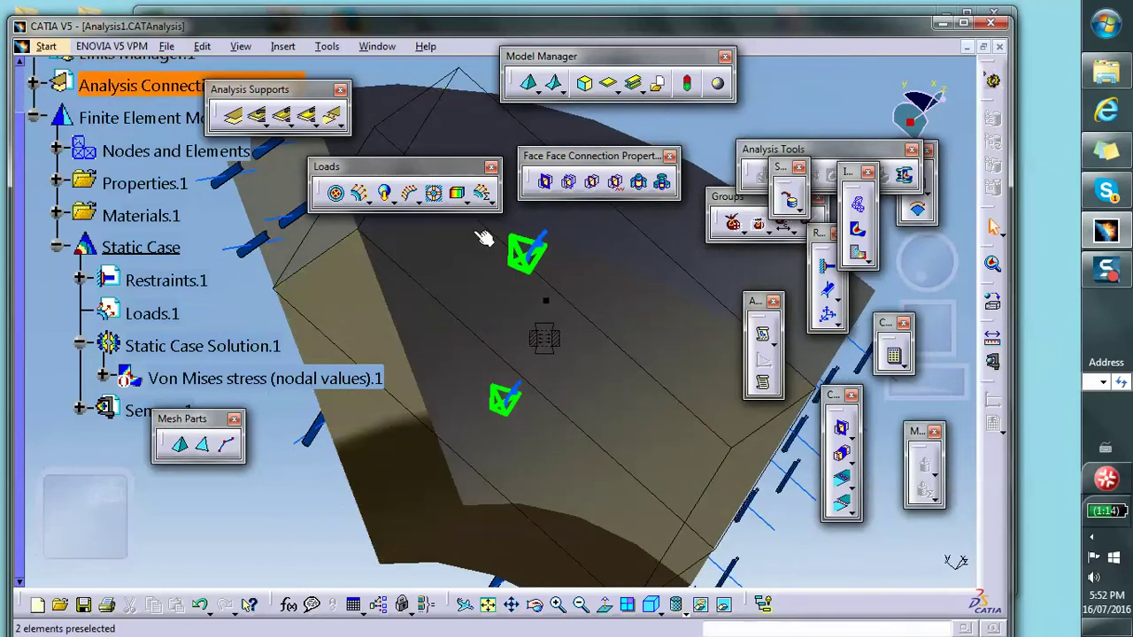
Step: Add a Surface Slider.2 restraint on the part's end face and zoom back out
left_click(829, 290)
left_click(363, 328)
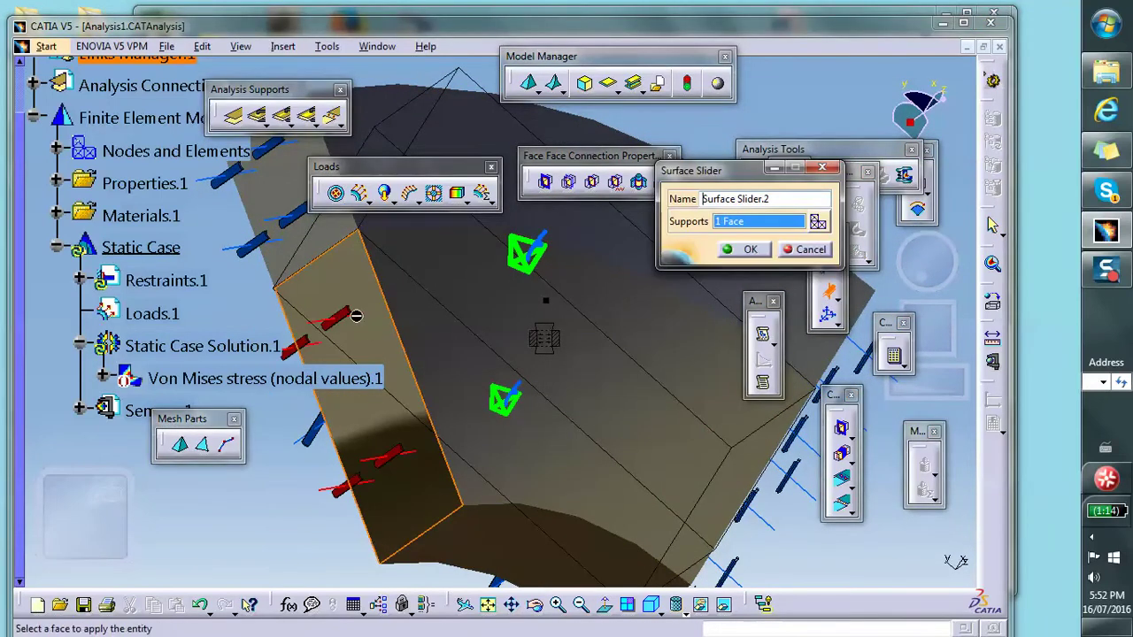
left_click(741, 249)
middle_click_drag(742, 249, 589, 311)
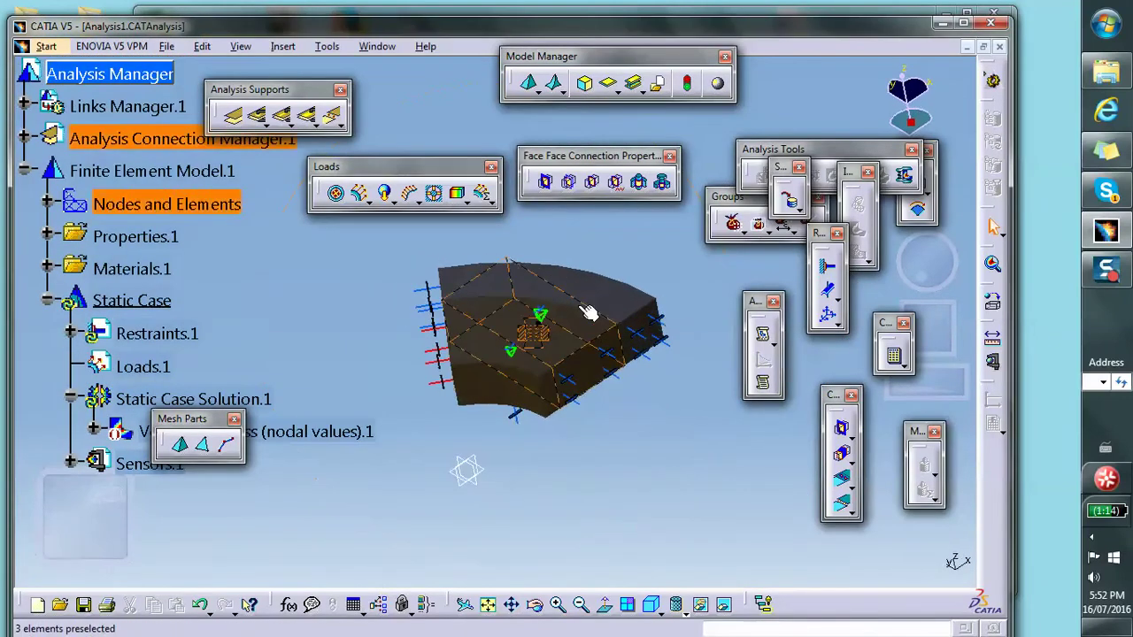
Step: Compute All, dismissing the rotation-constraint warning and accepting the resource estimate
left_click(894, 355)
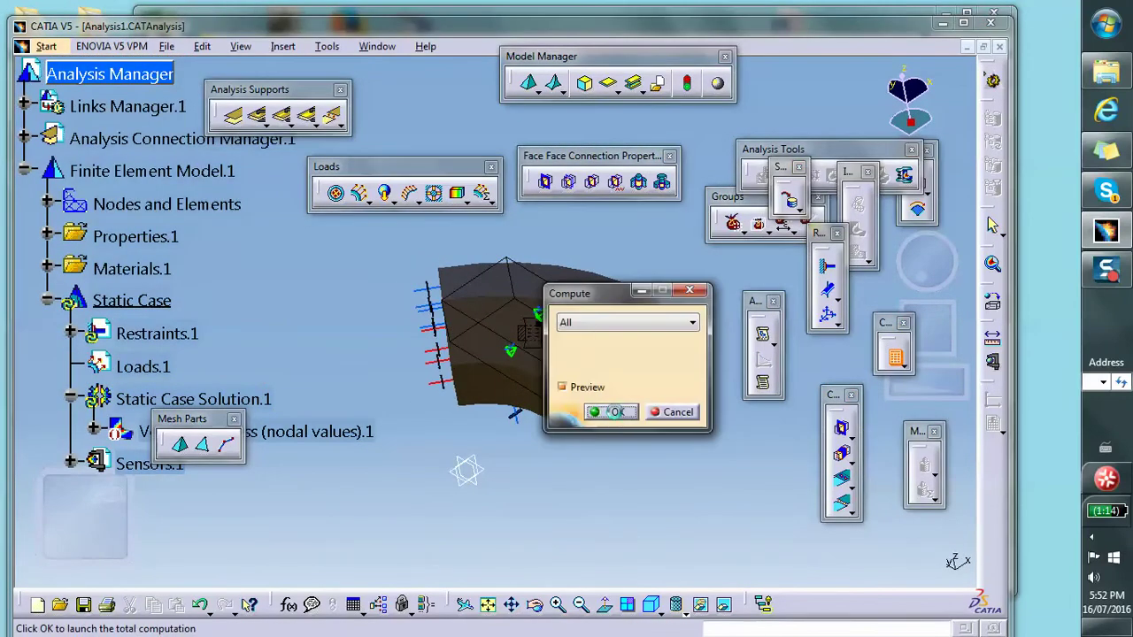
left_click(612, 413)
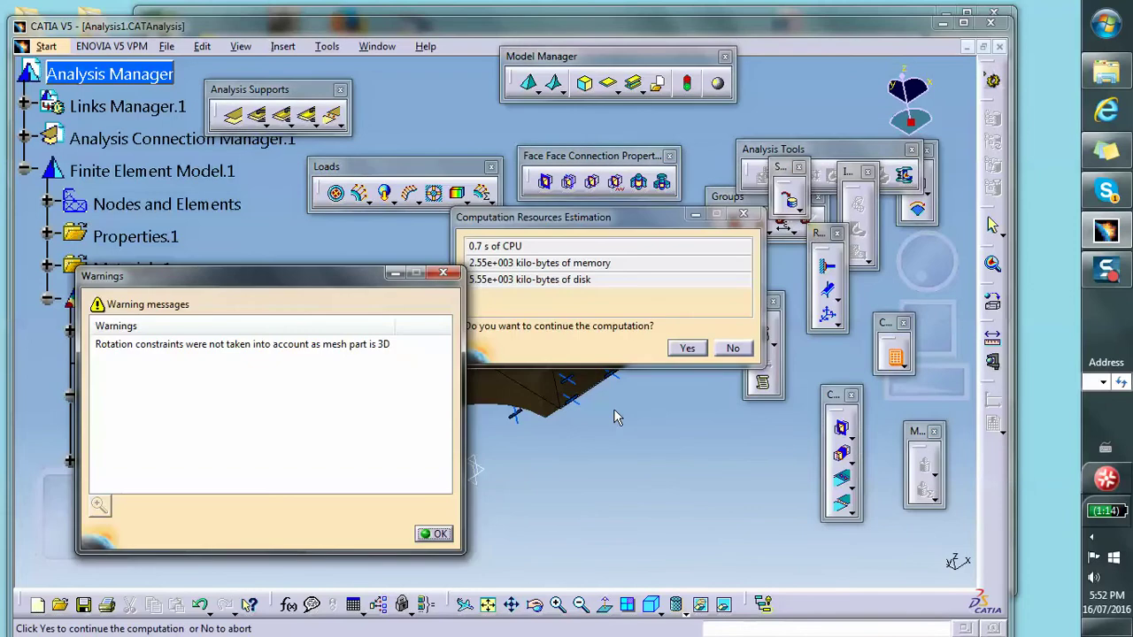
left_click(438, 534)
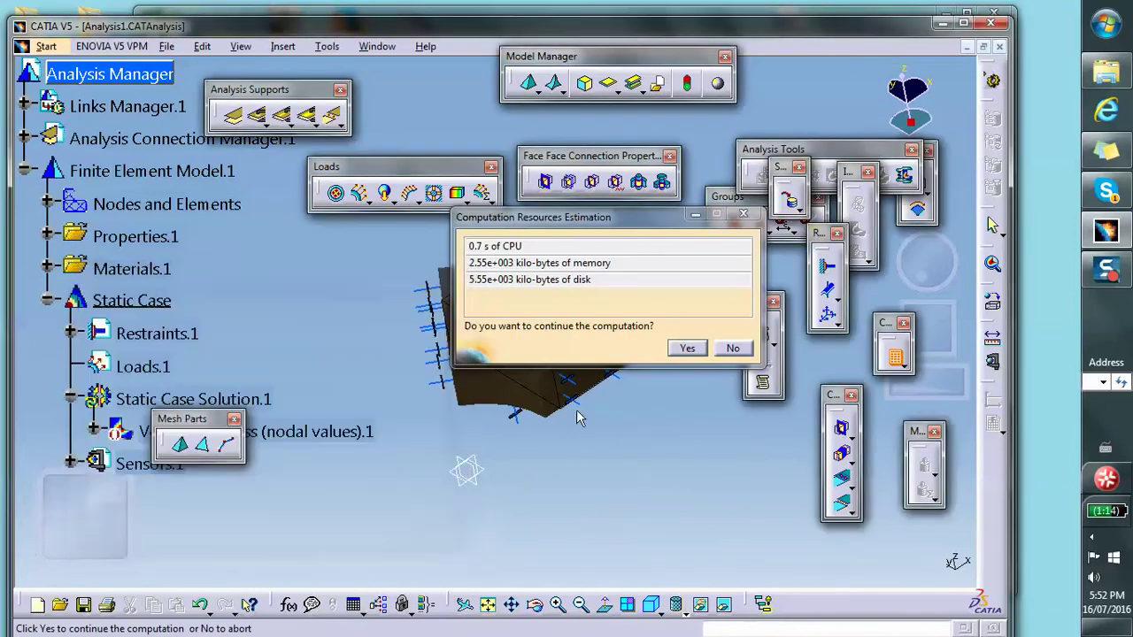
left_click(689, 349)
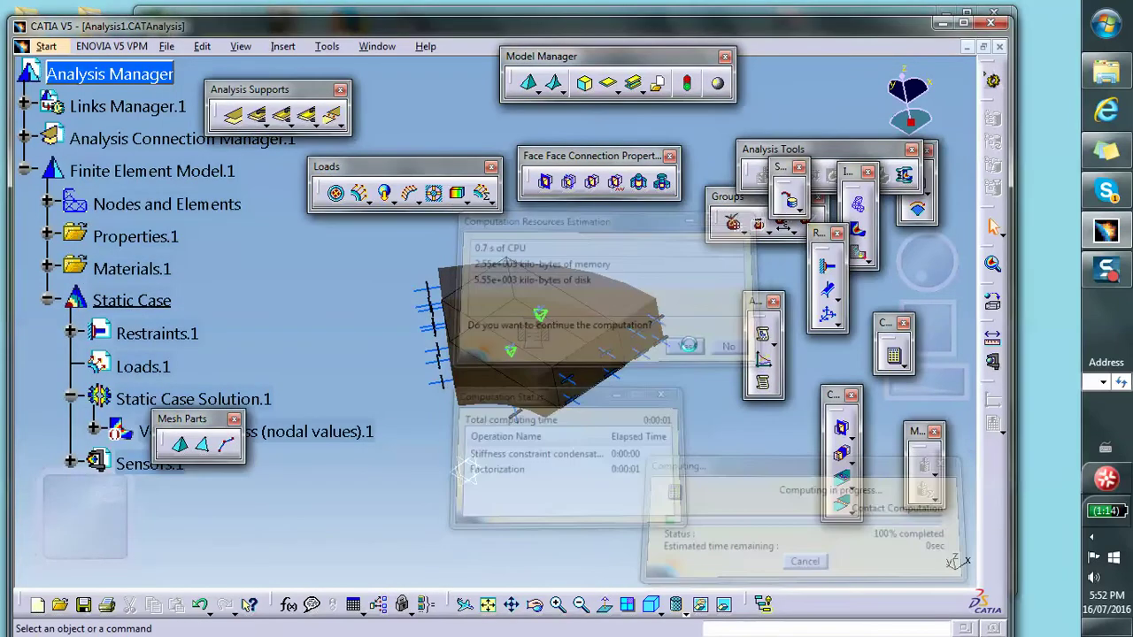
Step: Display the recomputed Von Mises stress map and orbit it to view several sides
left_click(858, 231)
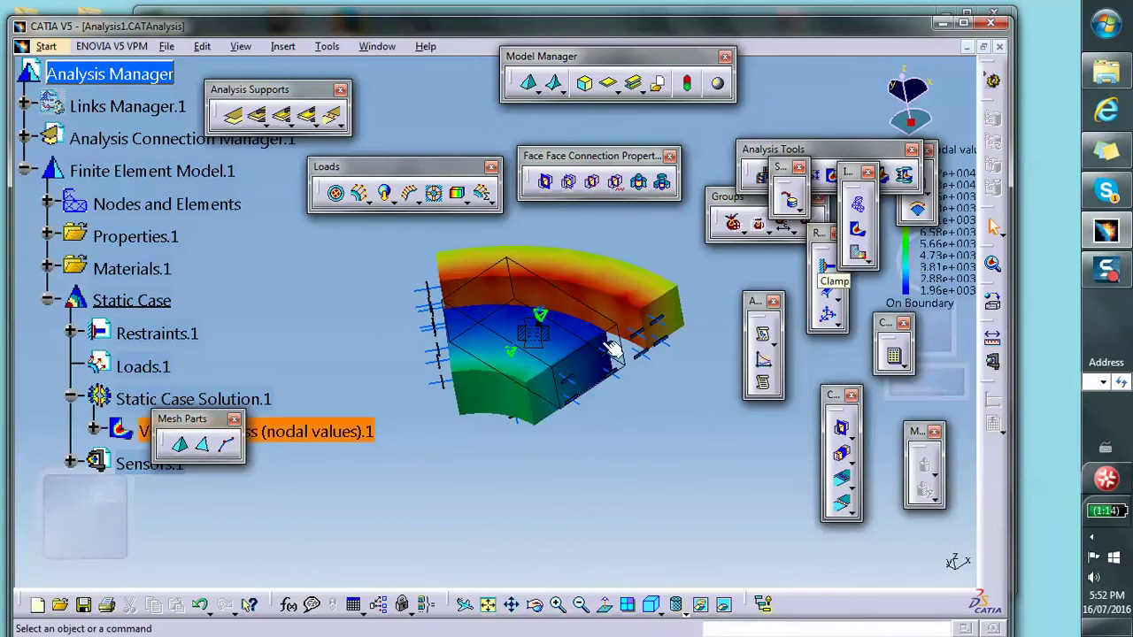
middle_click_drag(609, 352, 650, 358)
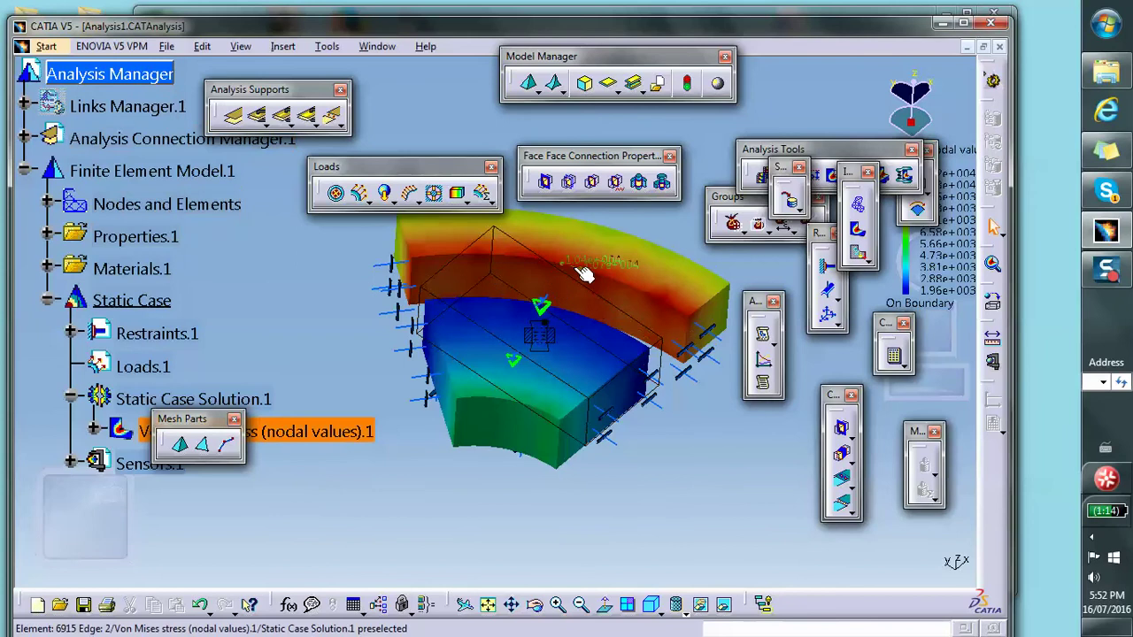
middle_click_drag(566, 311, 538, 467)
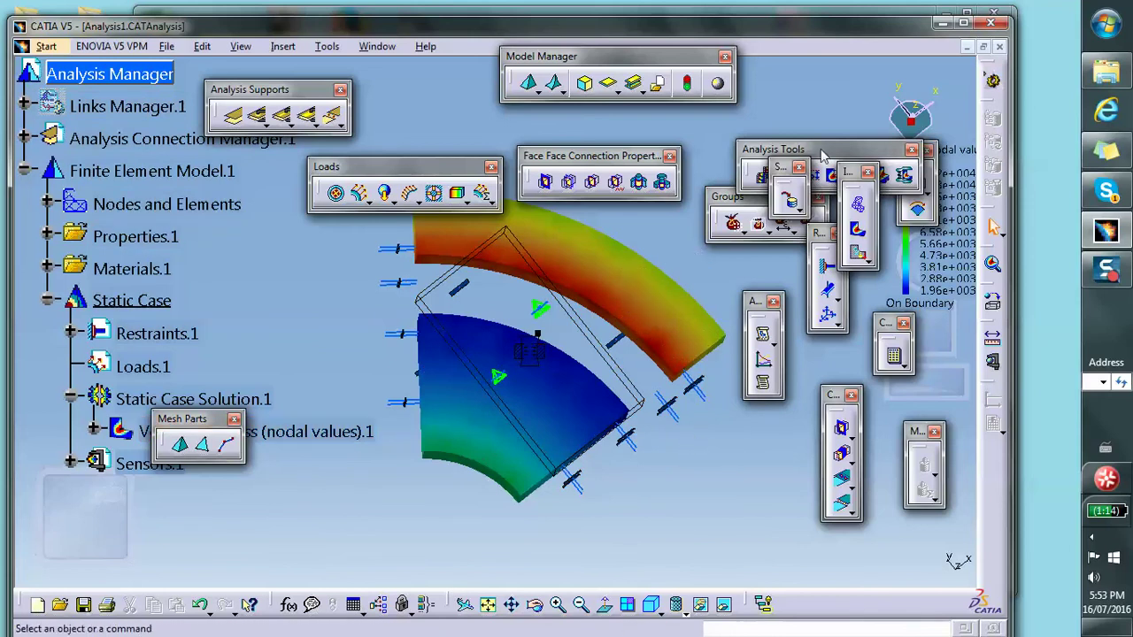
left_click_drag(812, 149, 796, 90)
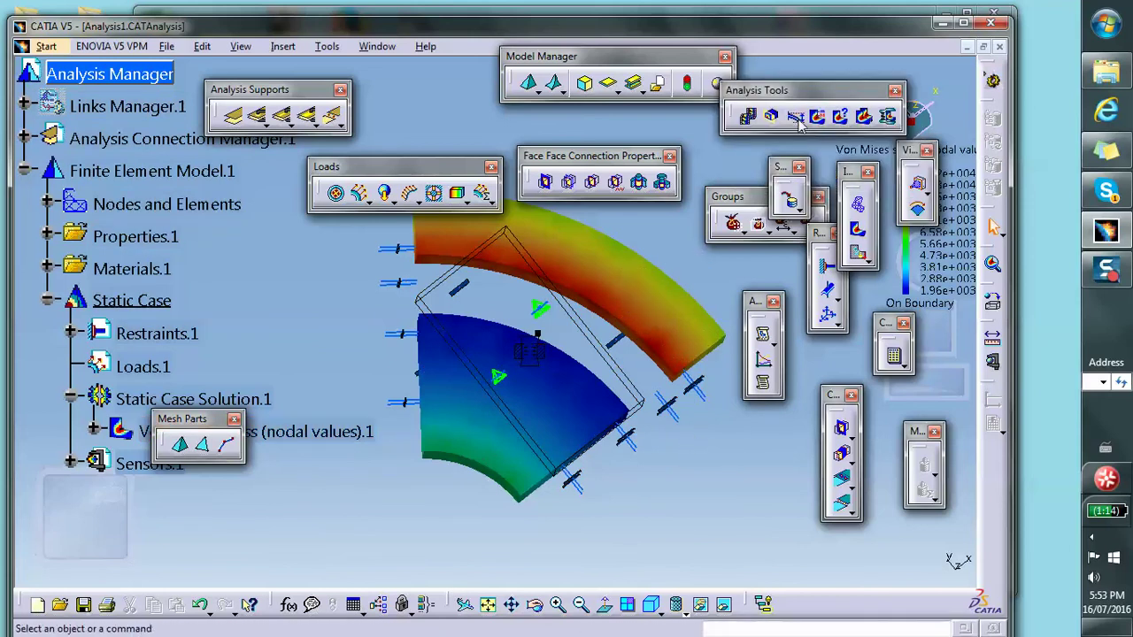
Step: Set the deformation scale factor to 1 and view the part from a higher angle
left_click(796, 117)
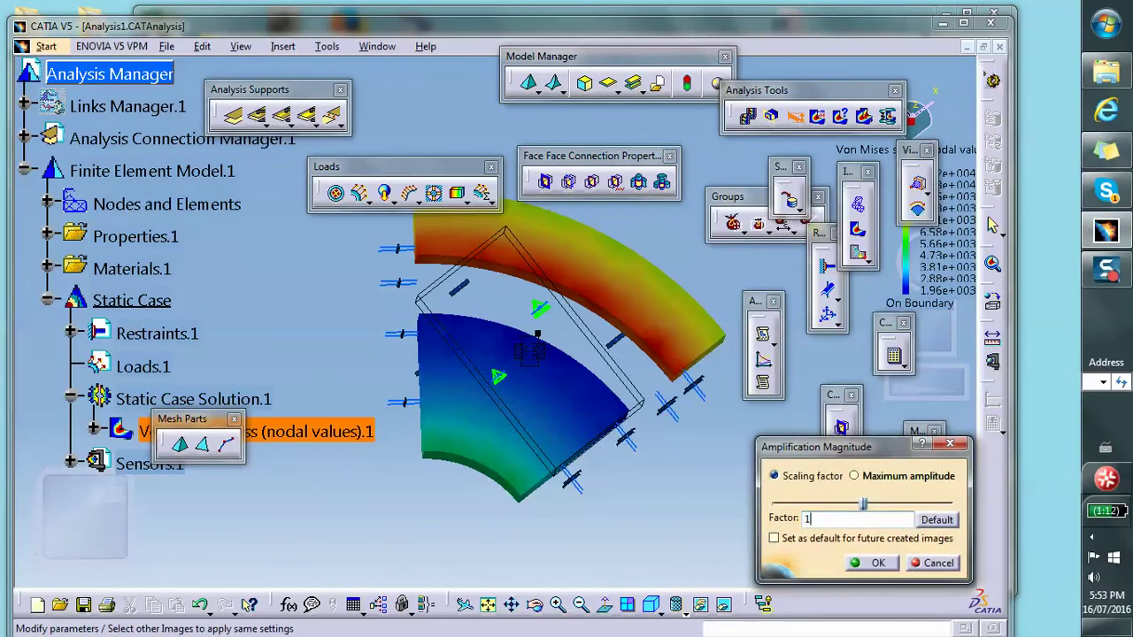
left_click(876, 564)
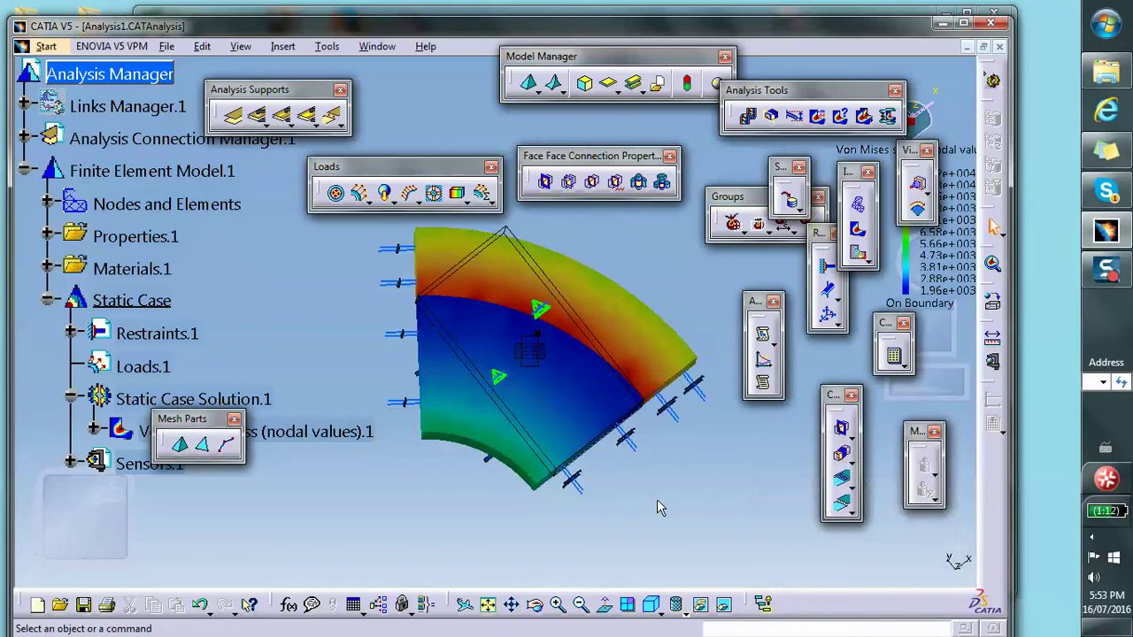
middle_click_drag(620, 416, 622, 366)
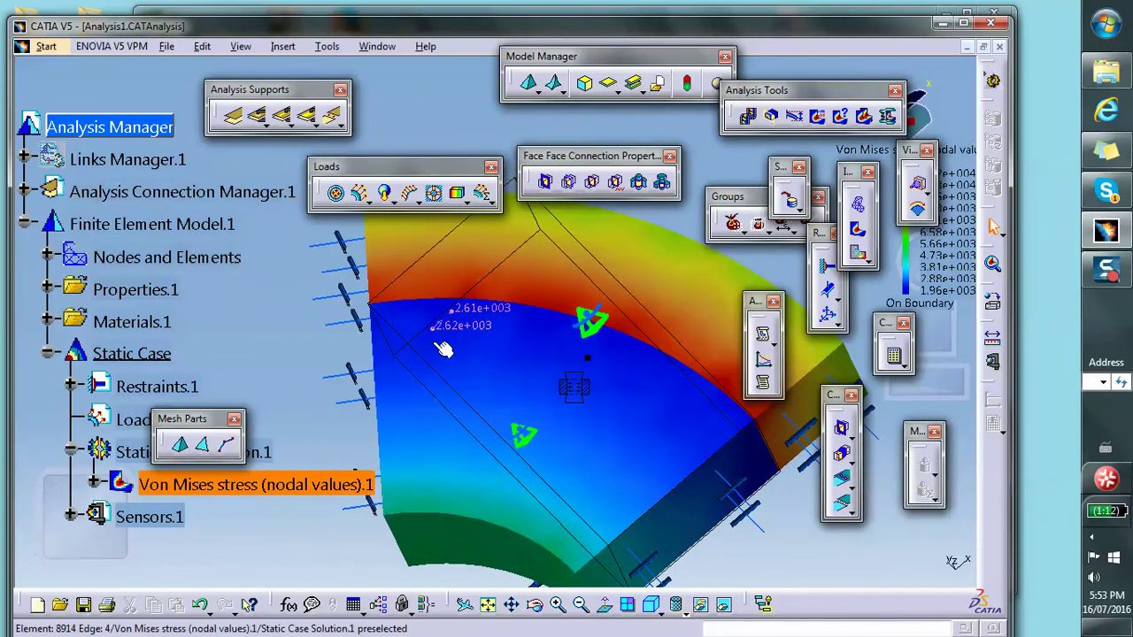
middle_click_drag(445, 344, 445, 337)
middle_click_drag(505, 425, 531, 336)
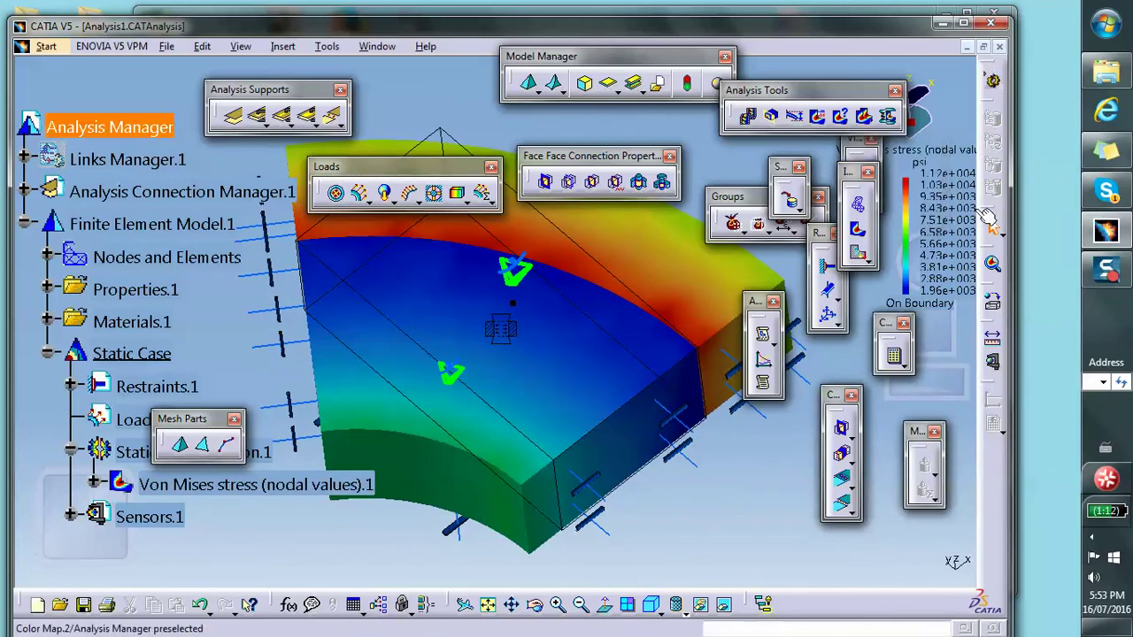
Step: Move the stress colour legend below the part and reselect the Von Mises image
left_click(917, 208)
left_click_drag(918, 208, 740, 535)
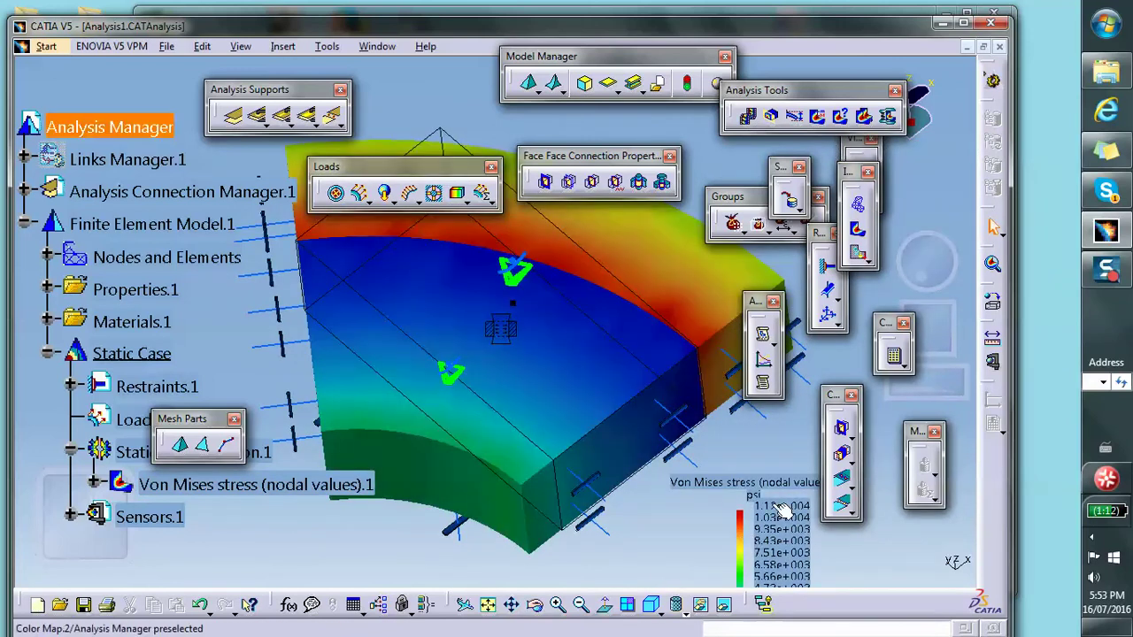
left_click(540, 244)
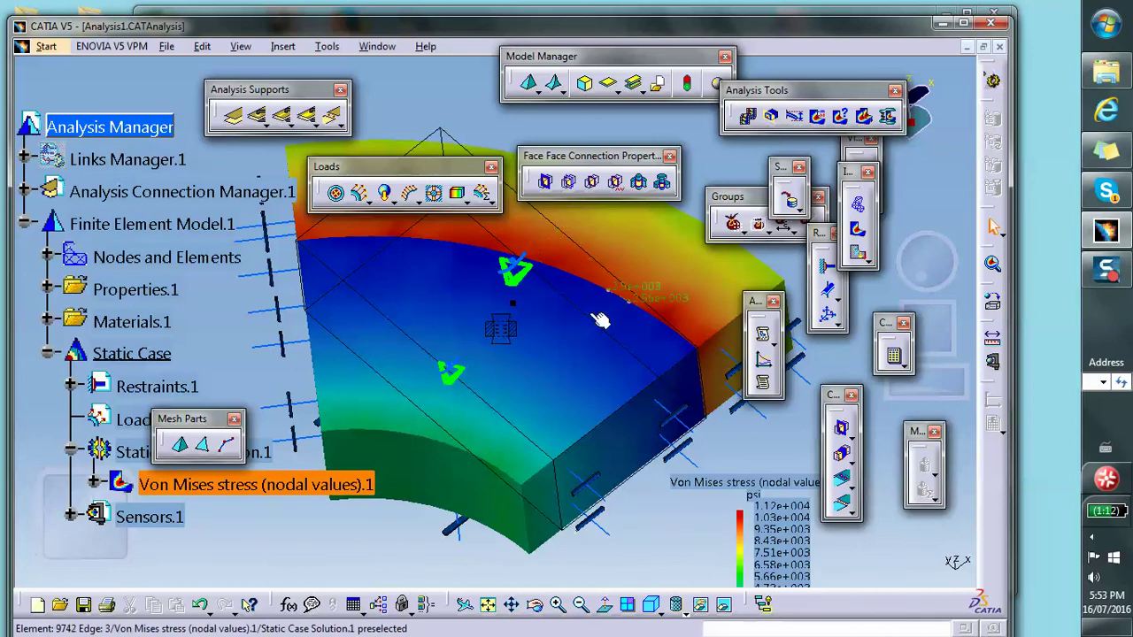
mouse_move(544, 363)
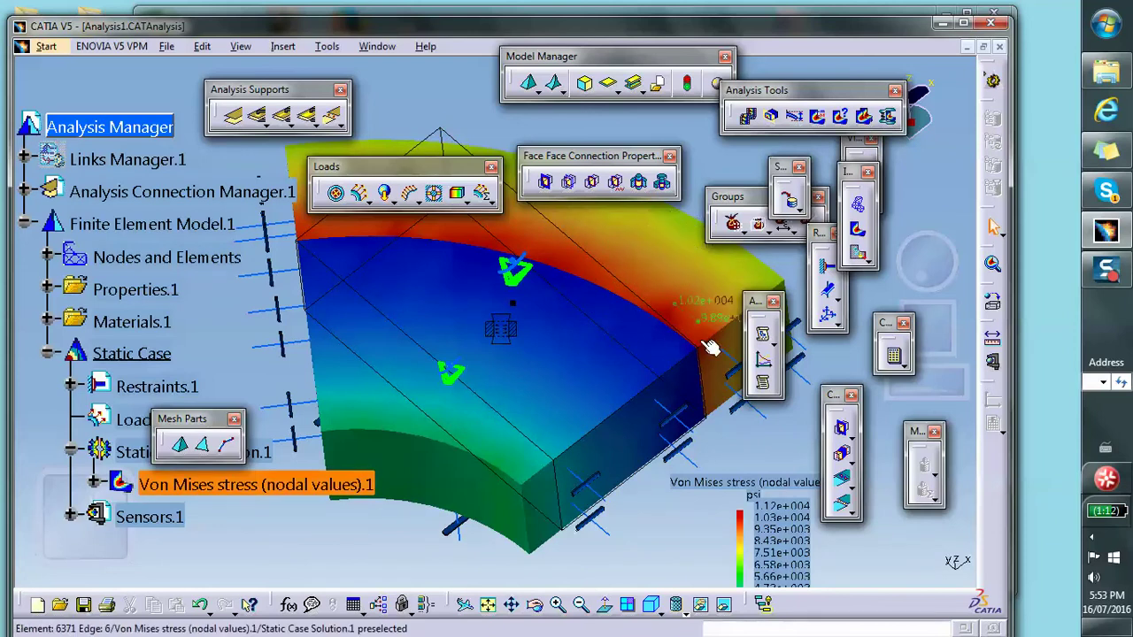
Step: Switch the Von Mises colour map to discrete stepped bands with smooth shading off
double_click(737, 522)
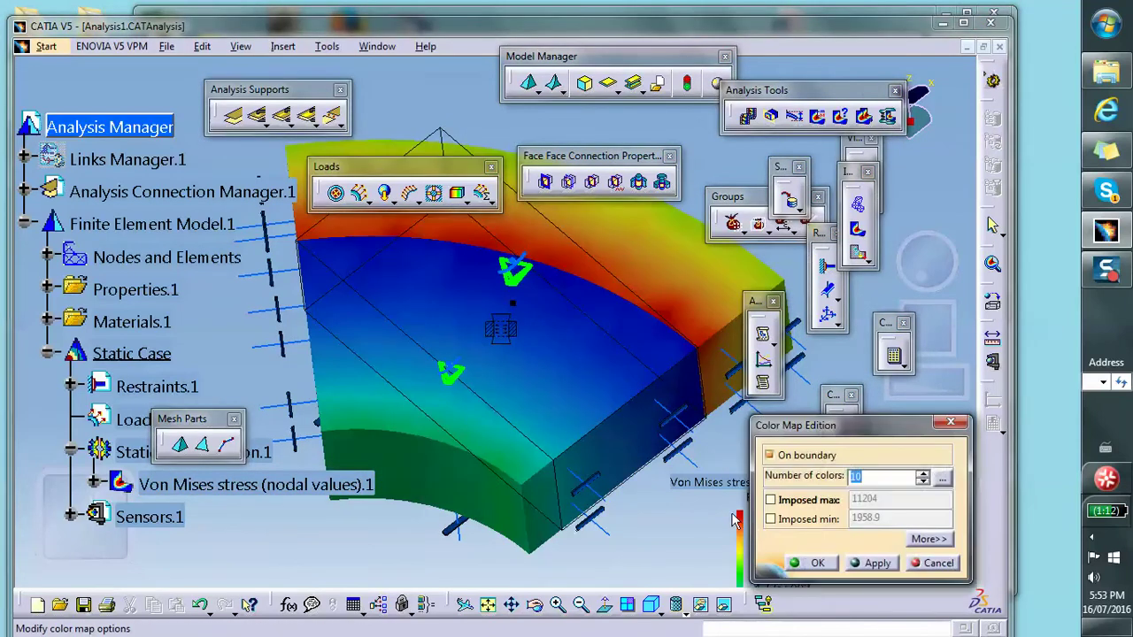
left_click(928, 540)
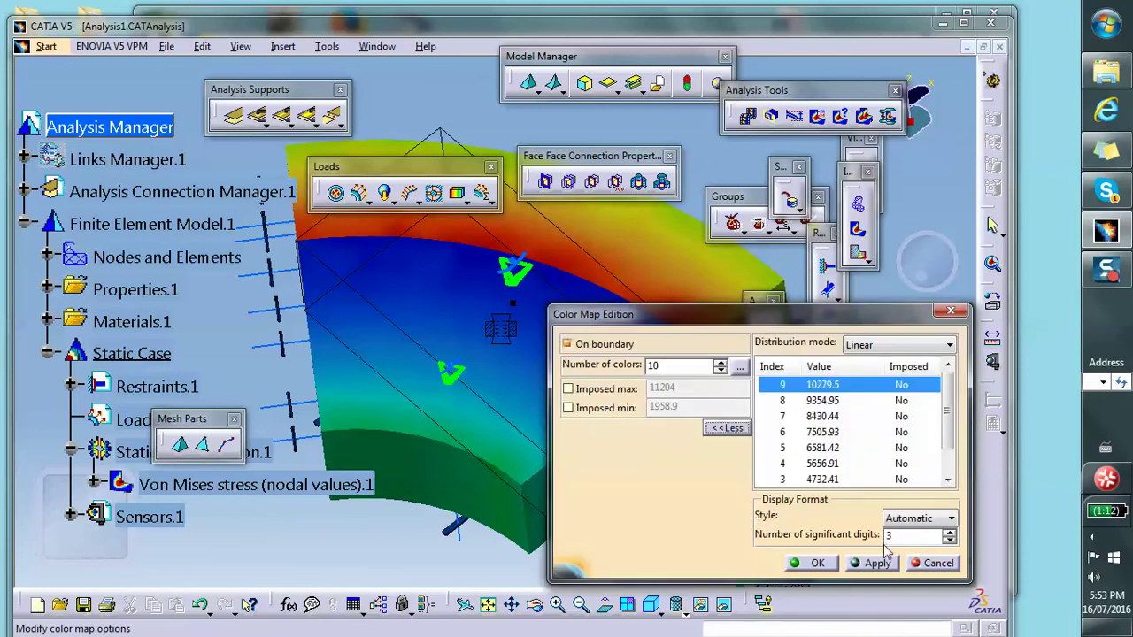
left_click(728, 428)
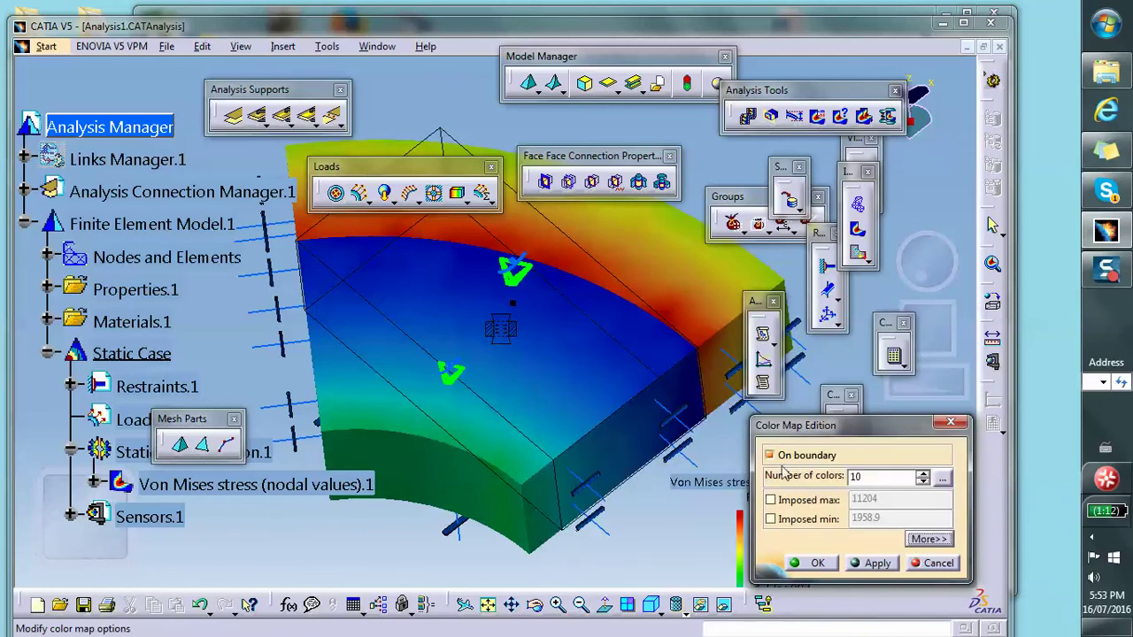
left_click(940, 479)
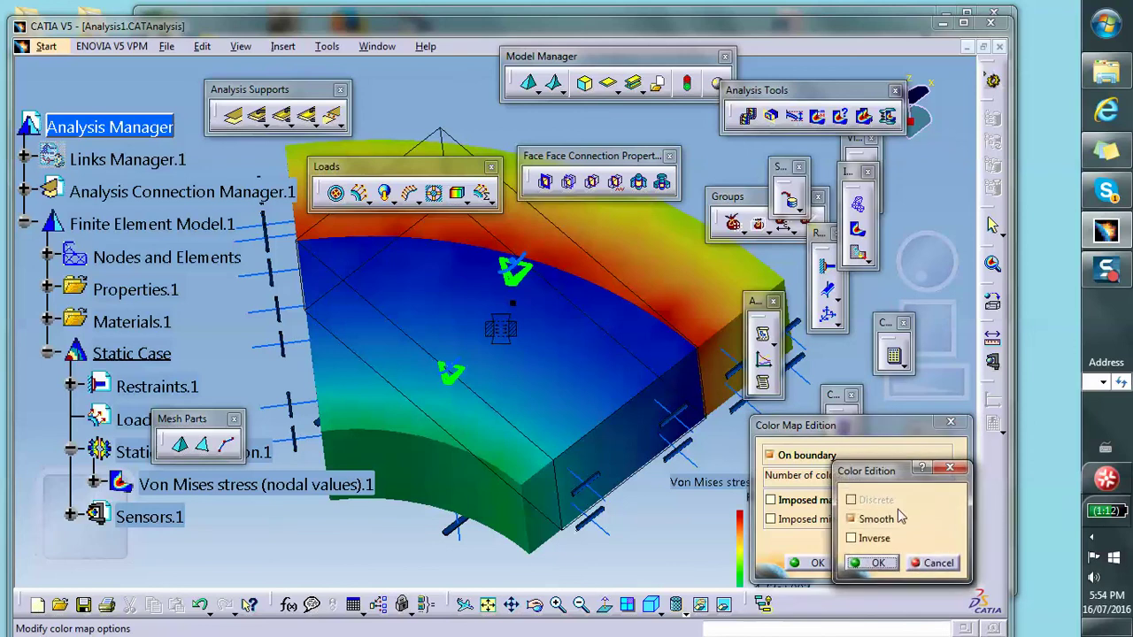
left_click(874, 564)
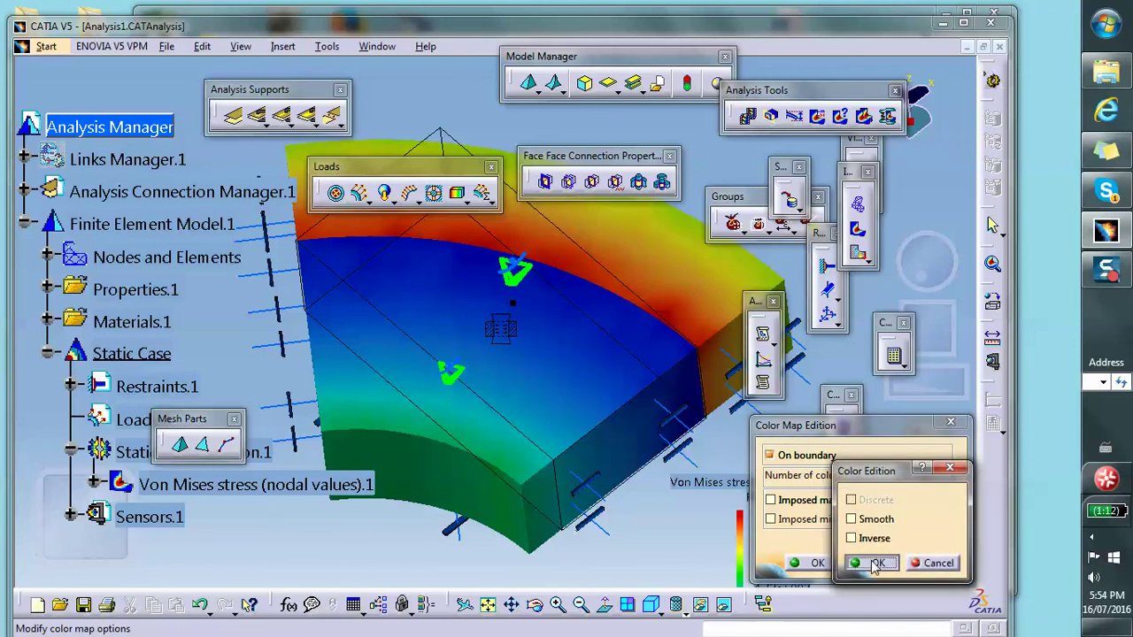
left_click(816, 563)
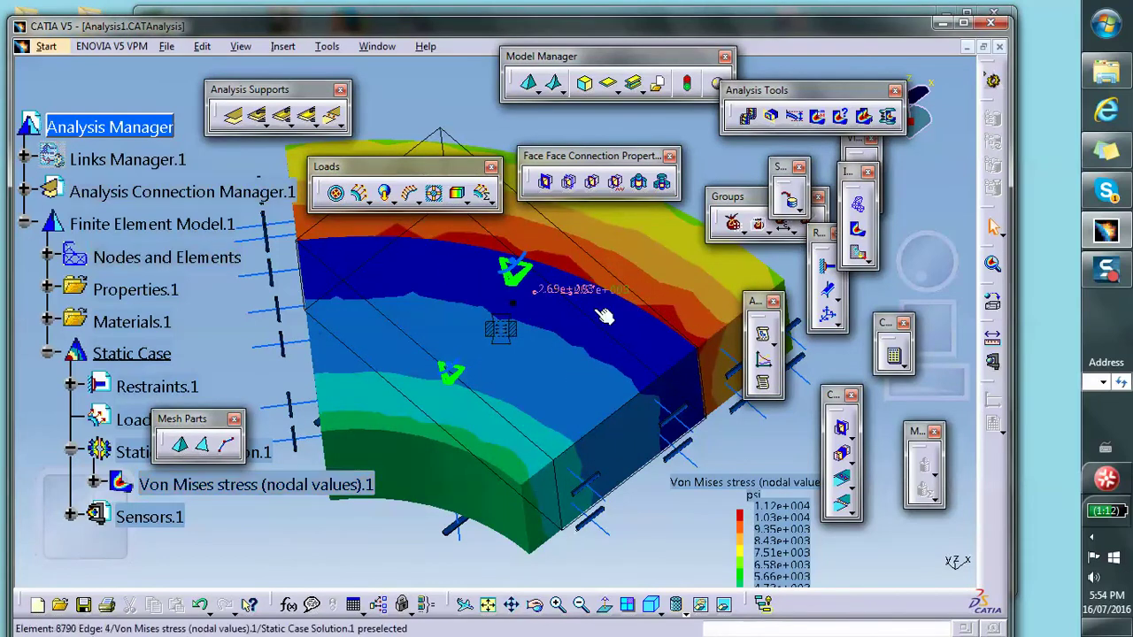
middle_click_drag(604, 316, 581, 316)
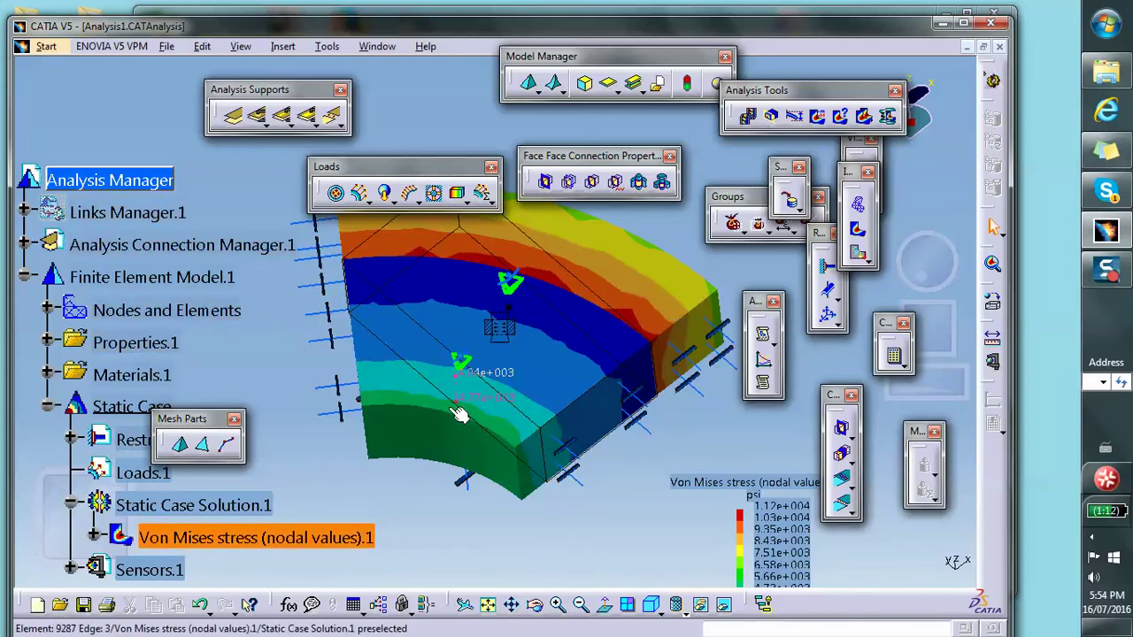
Step: Set the steel OCTREE tetrahedron mesh element size to 0.05in
left_click(669, 328)
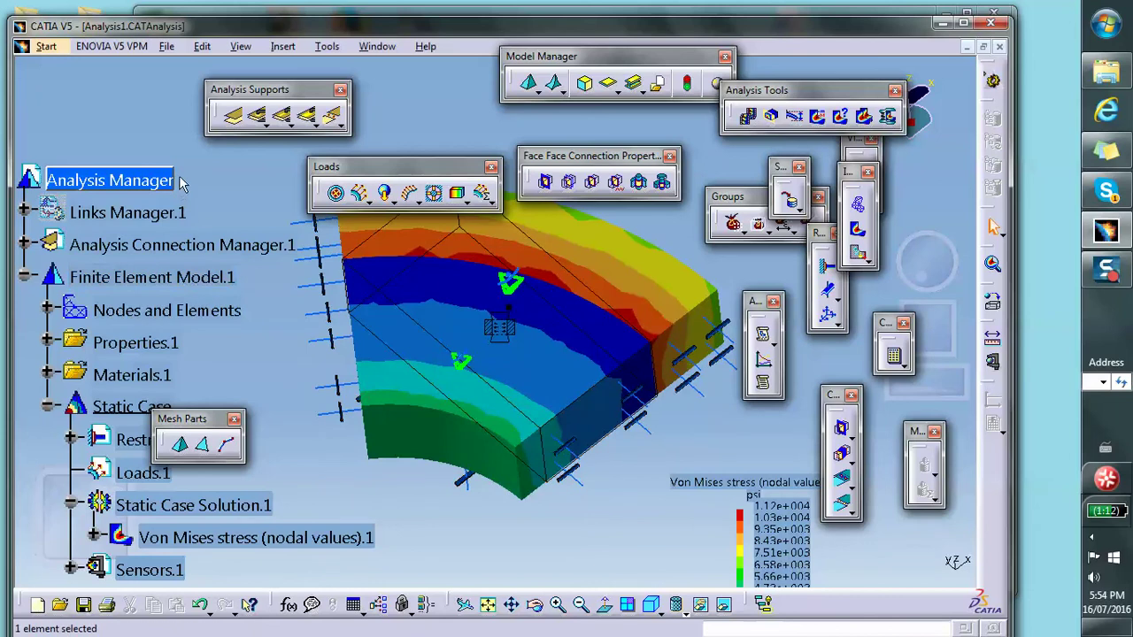
scroll(182, 182, "down", 2)
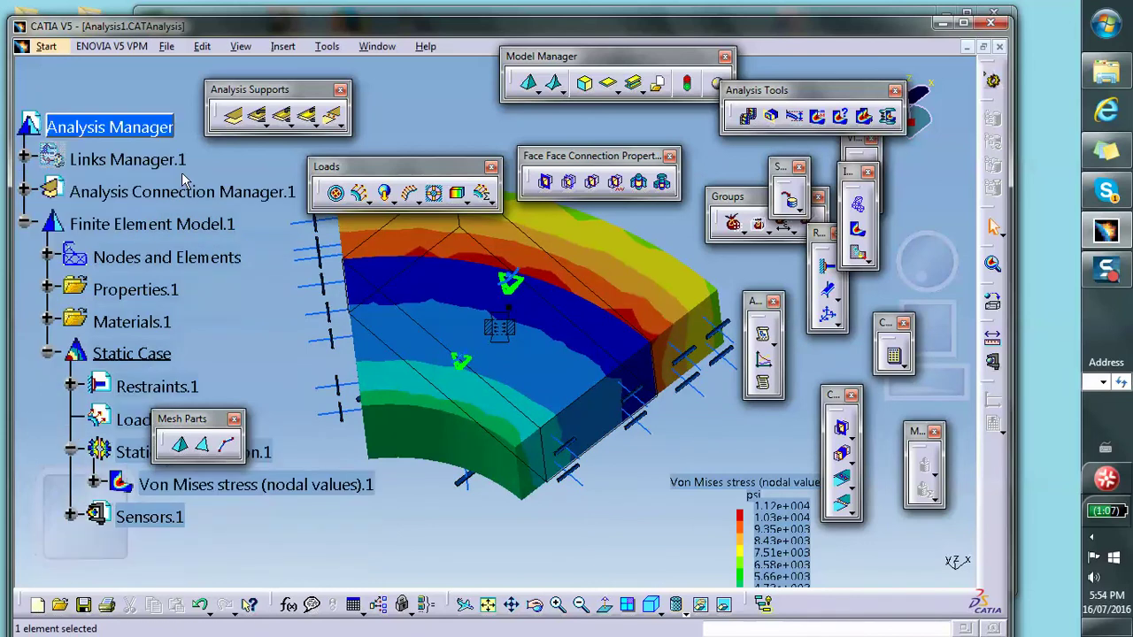
left_click(48, 256)
double_click(162, 286)
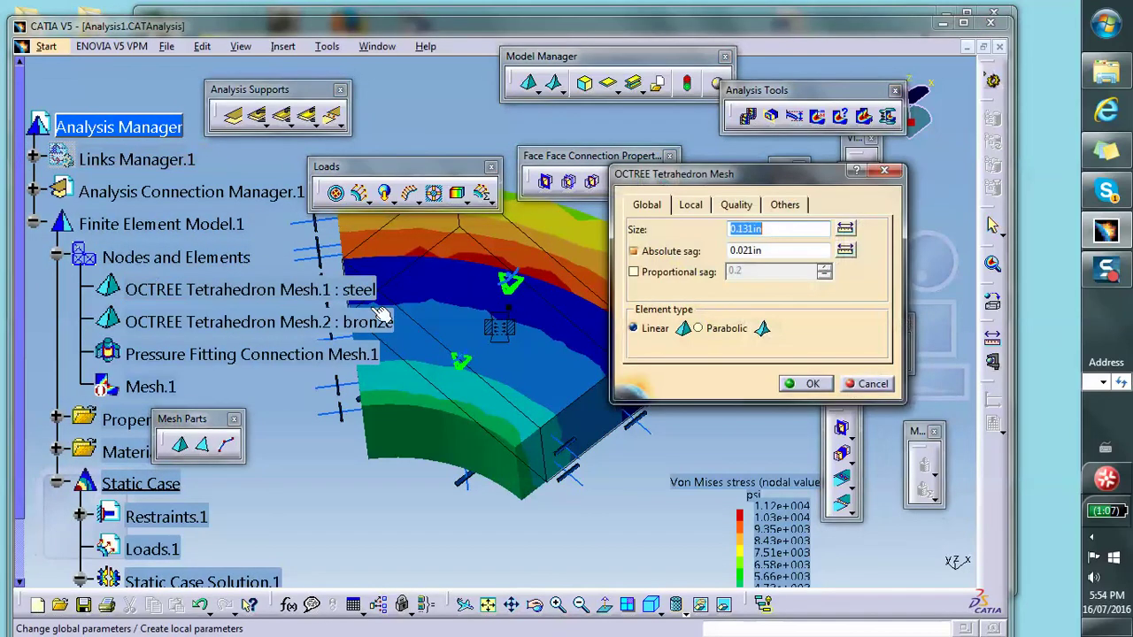
left_click(796, 230)
double_click(796, 231)
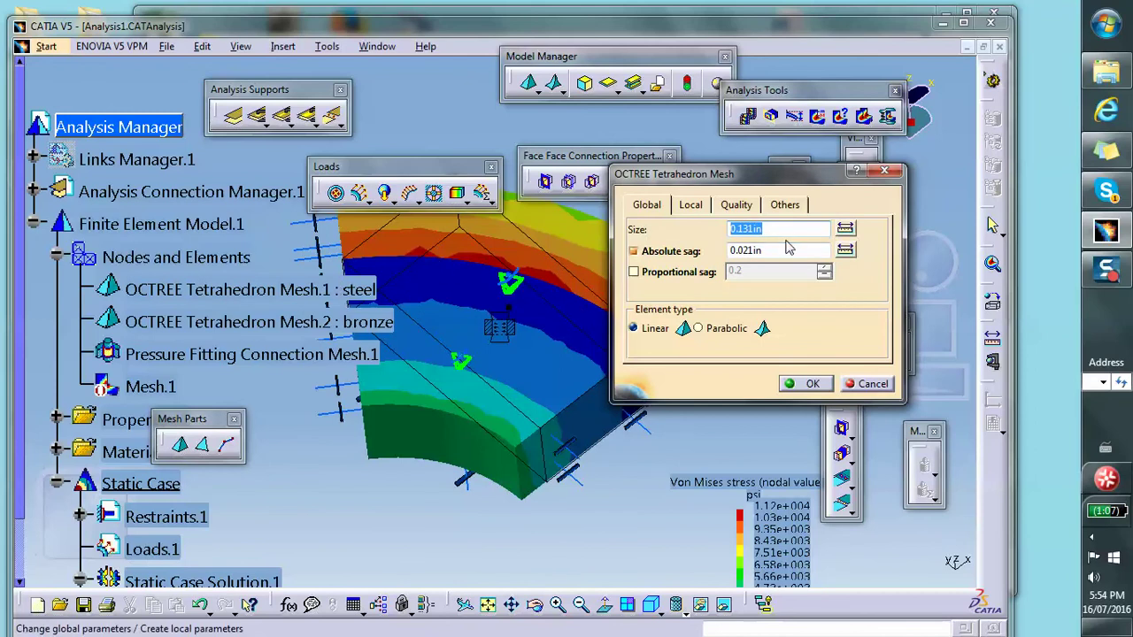
type(".05")
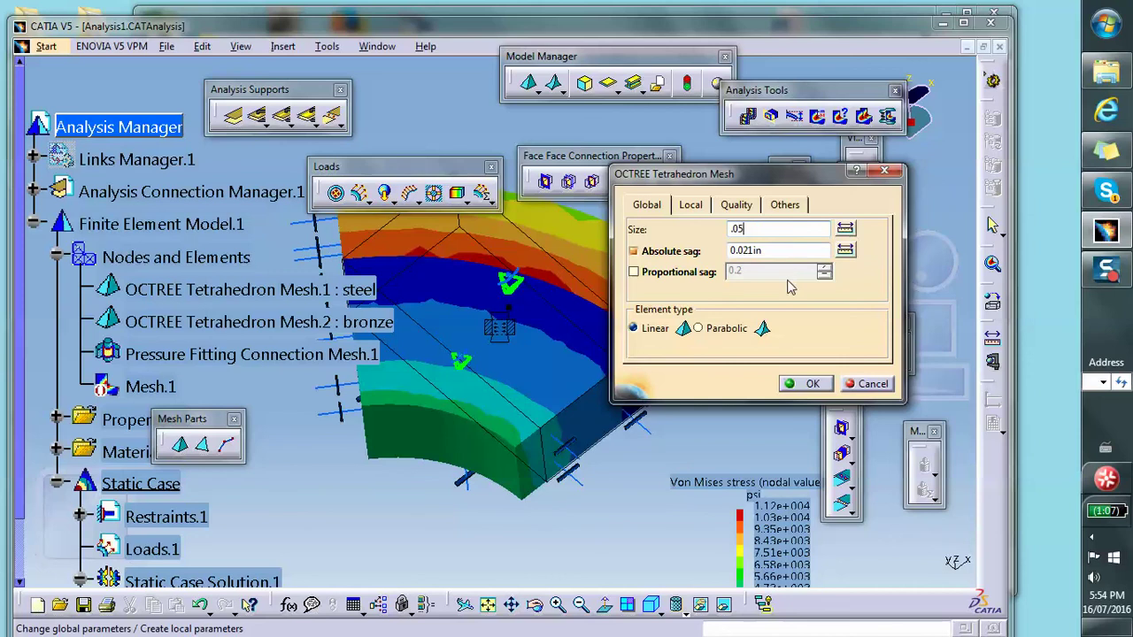
left_click(803, 383)
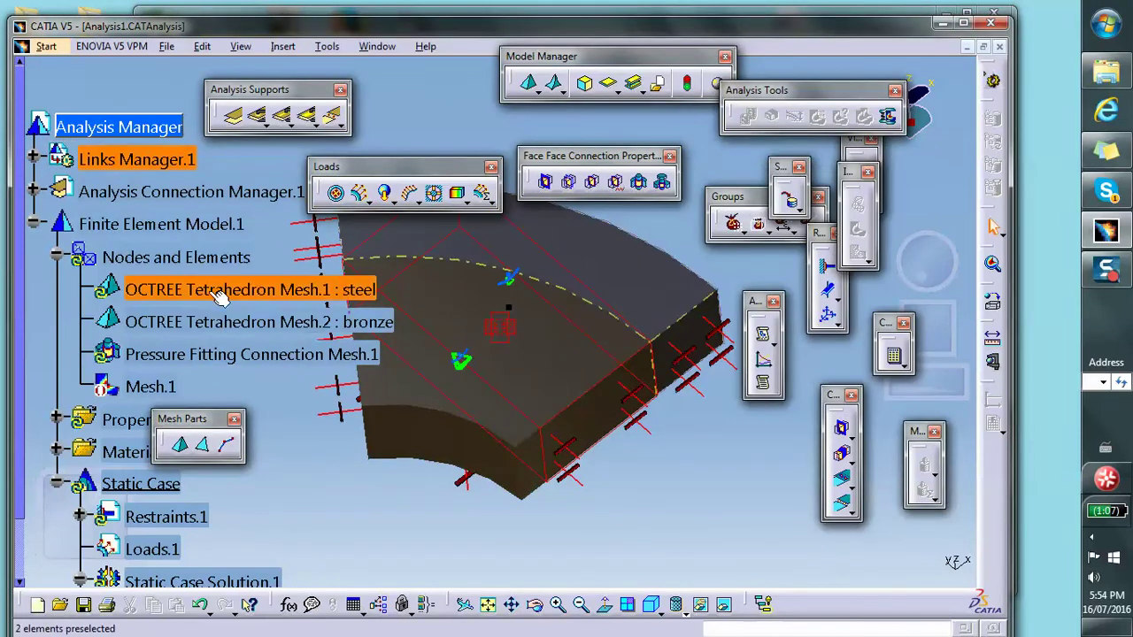
Step: Refine the bronze mesh absolute sag to 0.03in and re-confirm its element size
double_click(308, 323)
key("Tab")
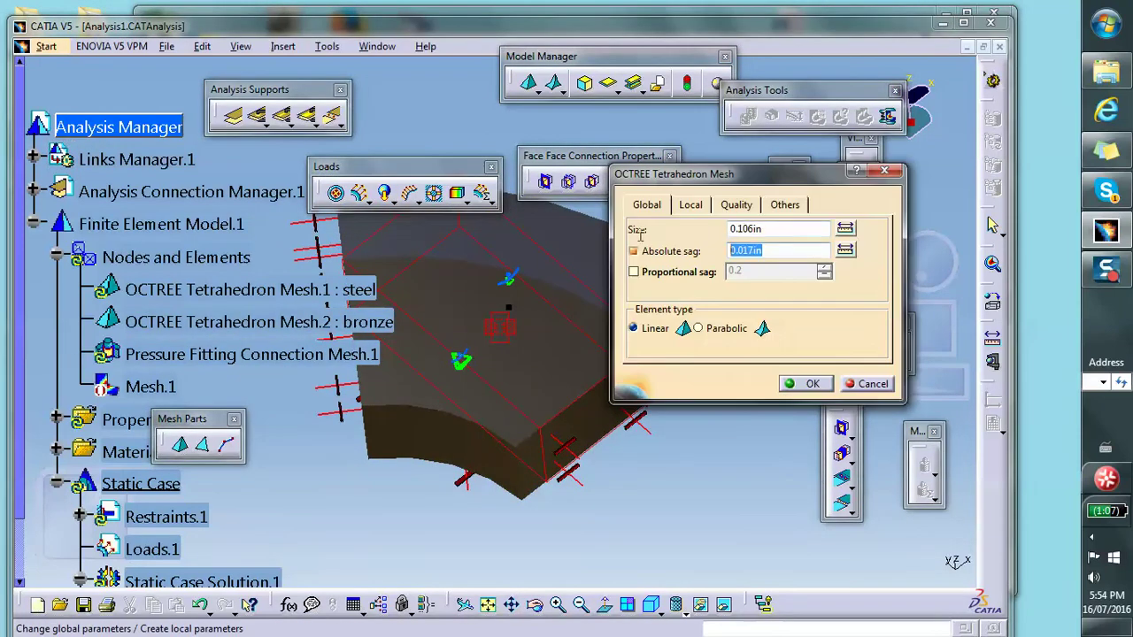
type(".0")
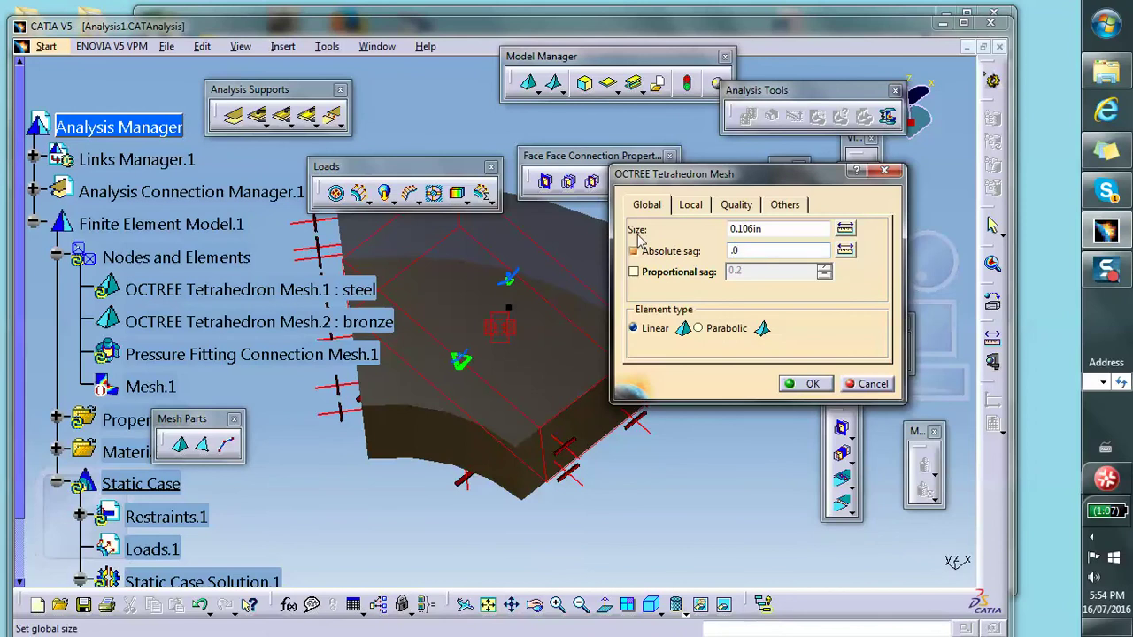
type("5")
left_click(804, 383)
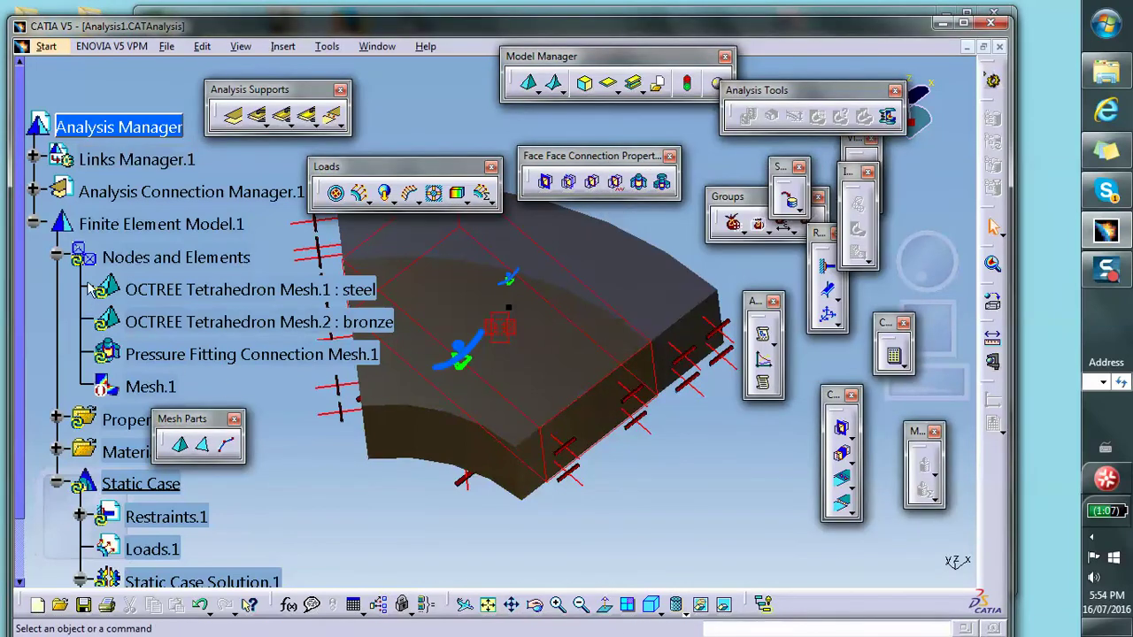
double_click(195, 323)
double_click(781, 254)
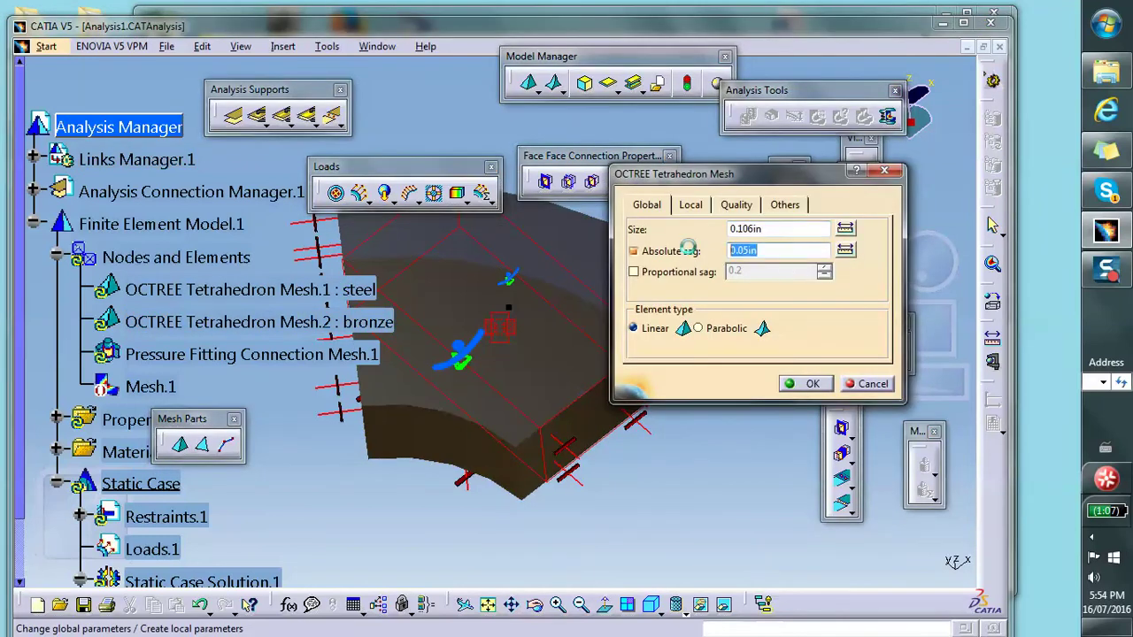
type(".0")
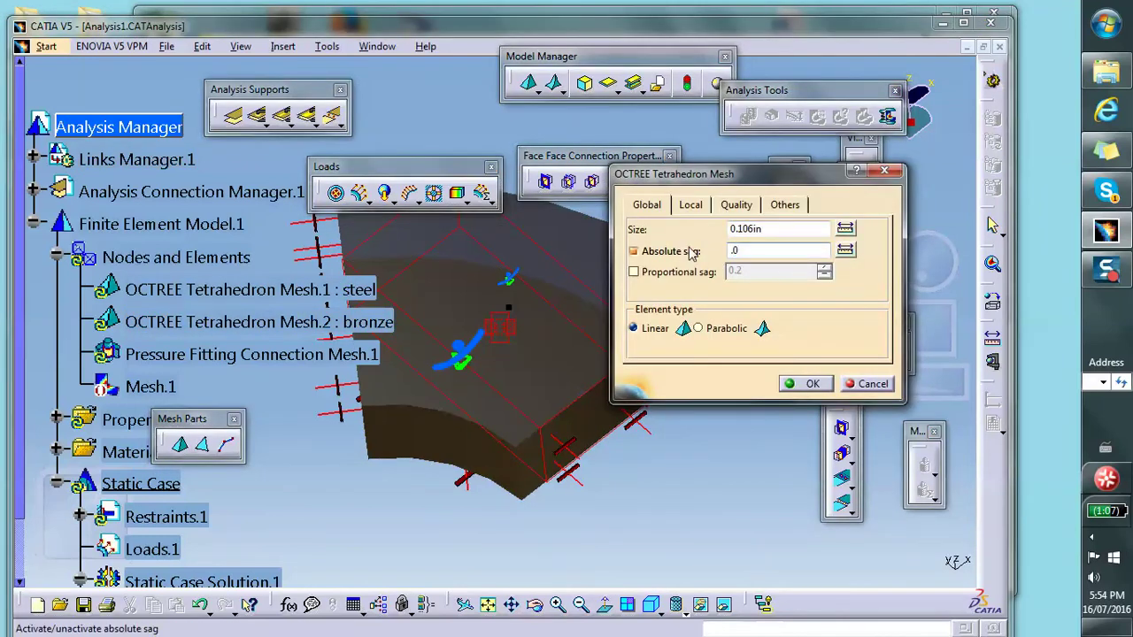
type("3")
left_click(805, 383)
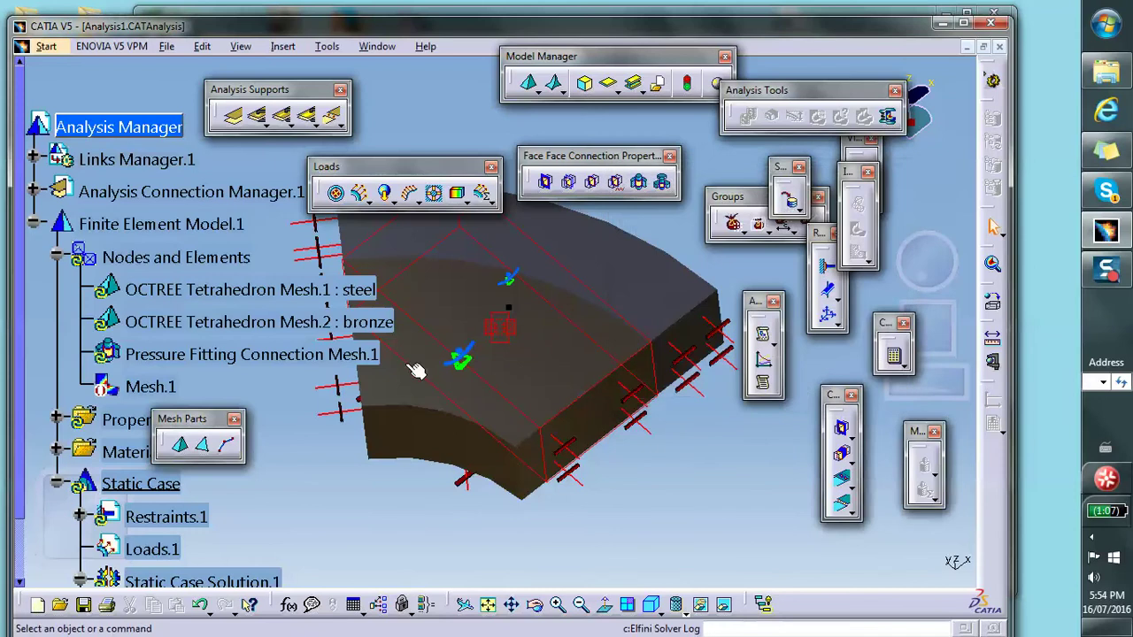
double_click(255, 322)
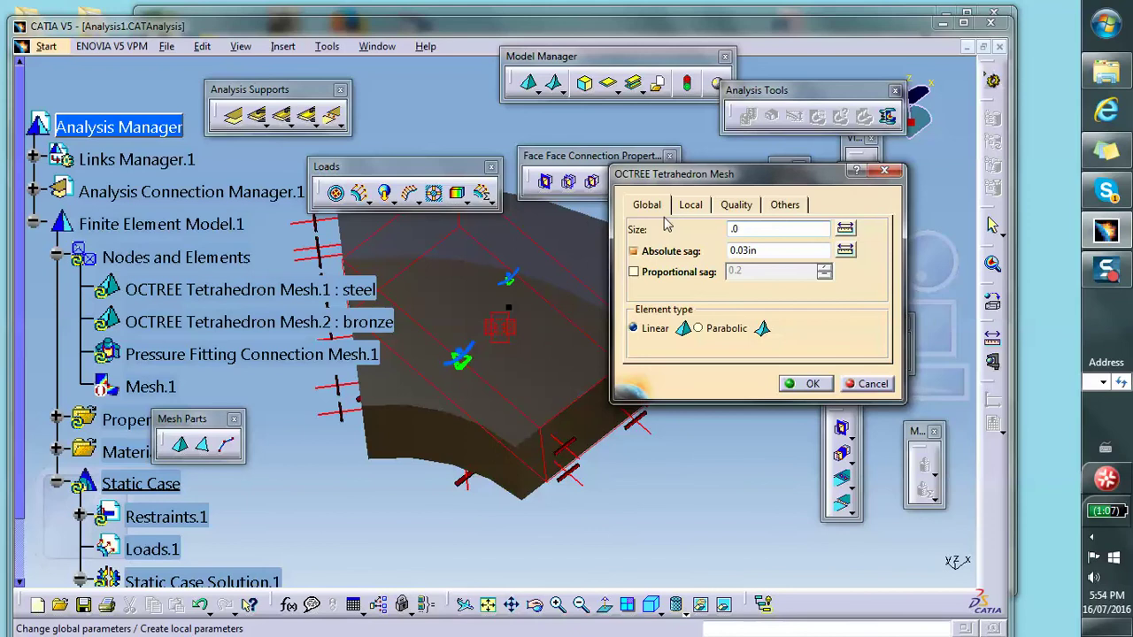
left_click(790, 378)
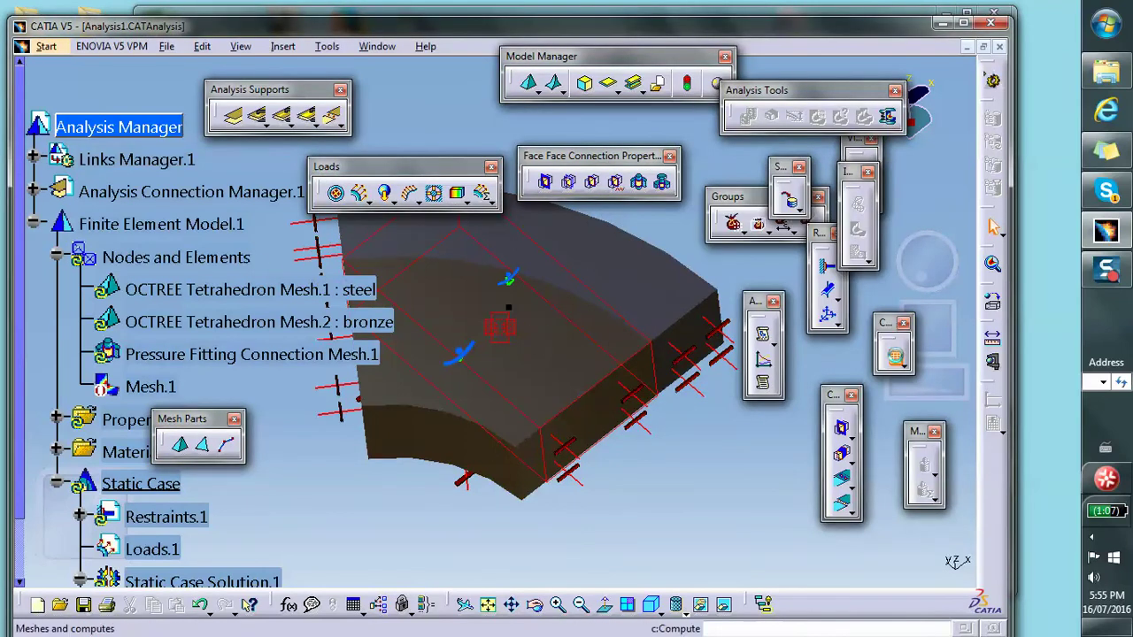
Step: Compute All with the refined meshes, accept the warnings, and close the finished computation
left_click(895, 356)
left_click(610, 412)
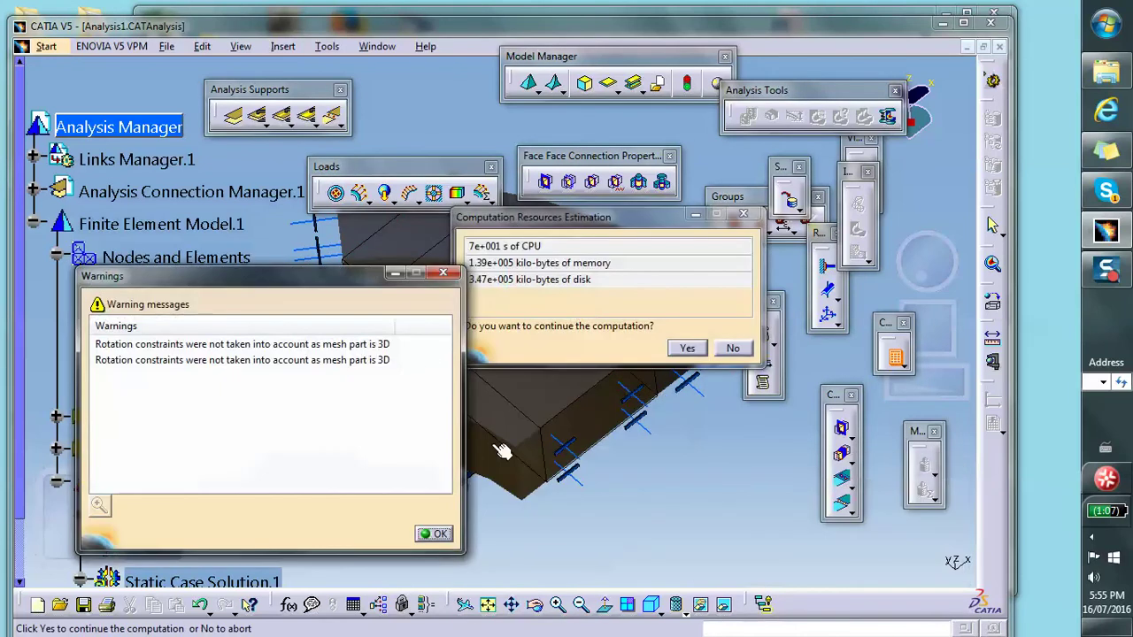
left_click(434, 533)
left_click(687, 348)
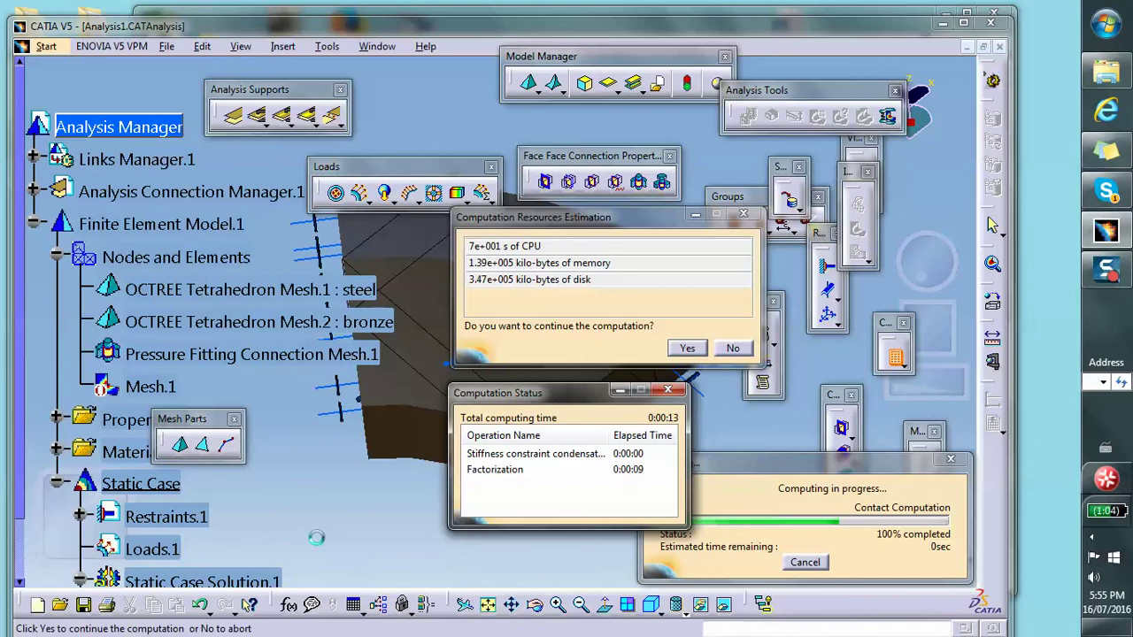
key("Return")
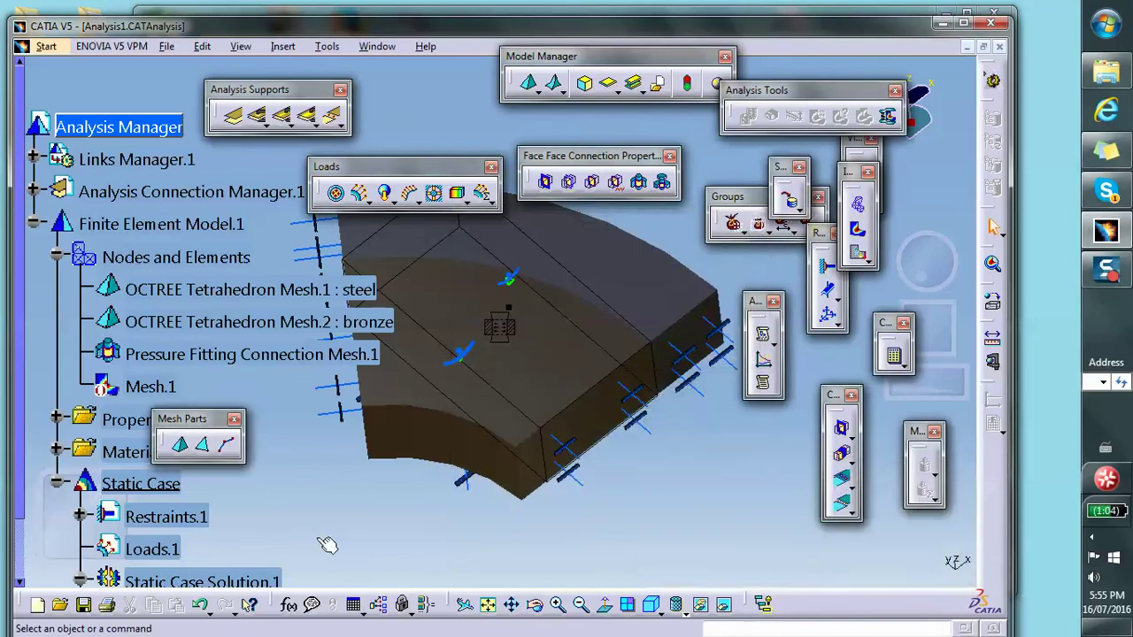
Step: Show the refined-mesh Von Mises stress plot, peaking at 1.15e+004 psi, zoomed on the stressed ring segment
left_click(858, 230)
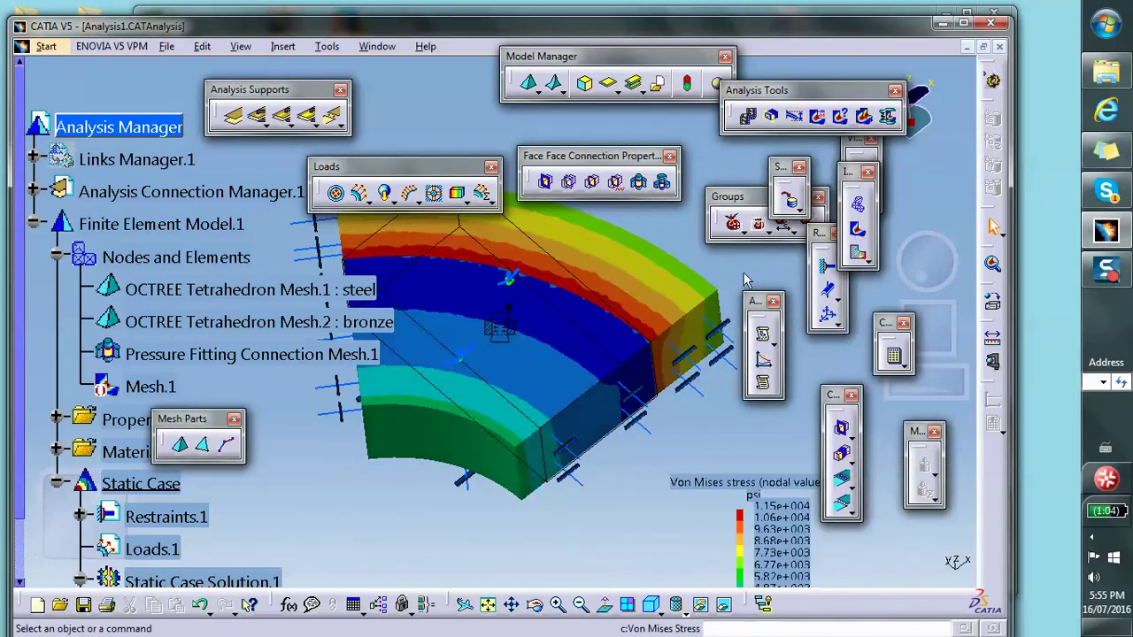
middle_click_drag(514, 306, 562, 381)
scroll(478, 379, "down", 3)
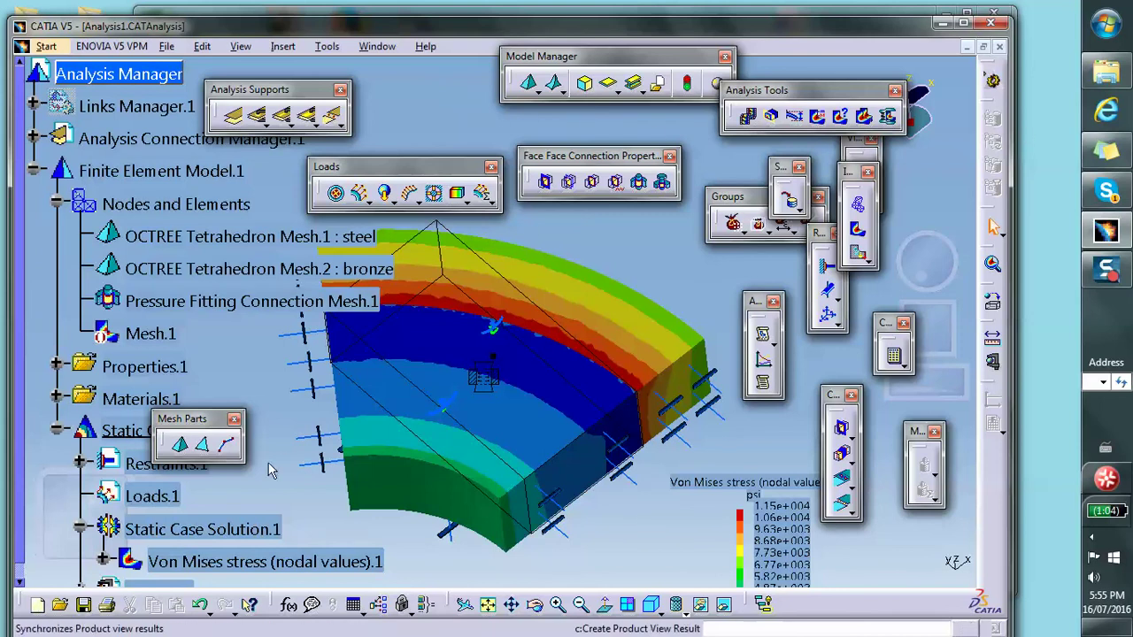
Step: Save the Analysis1 document together with its linked documents
left_click(83, 605)
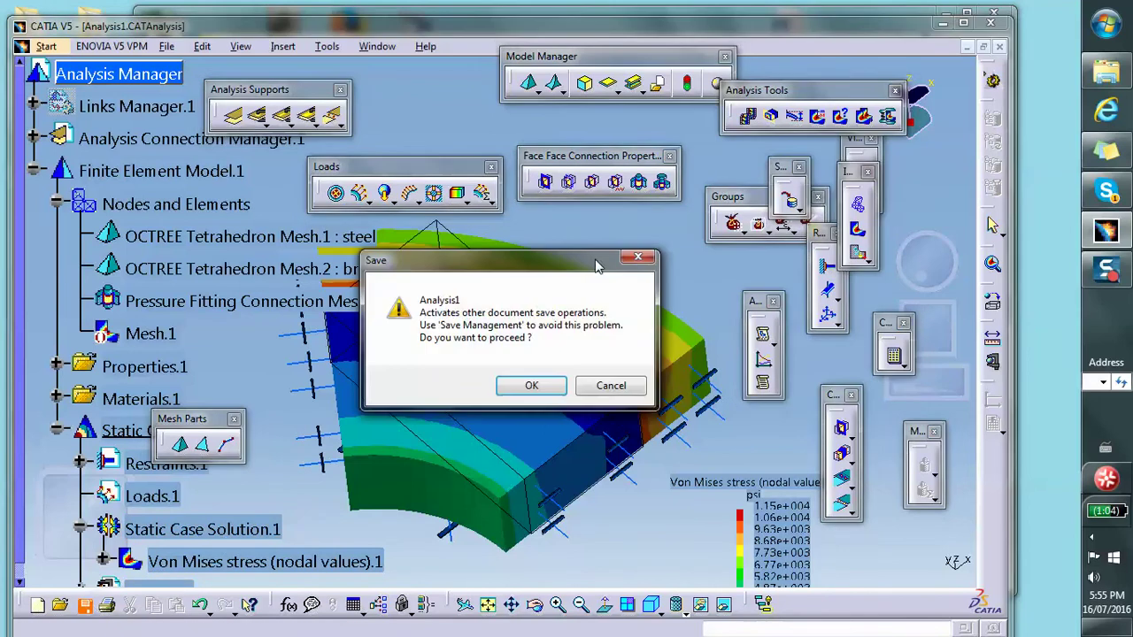
left_click(550, 381)
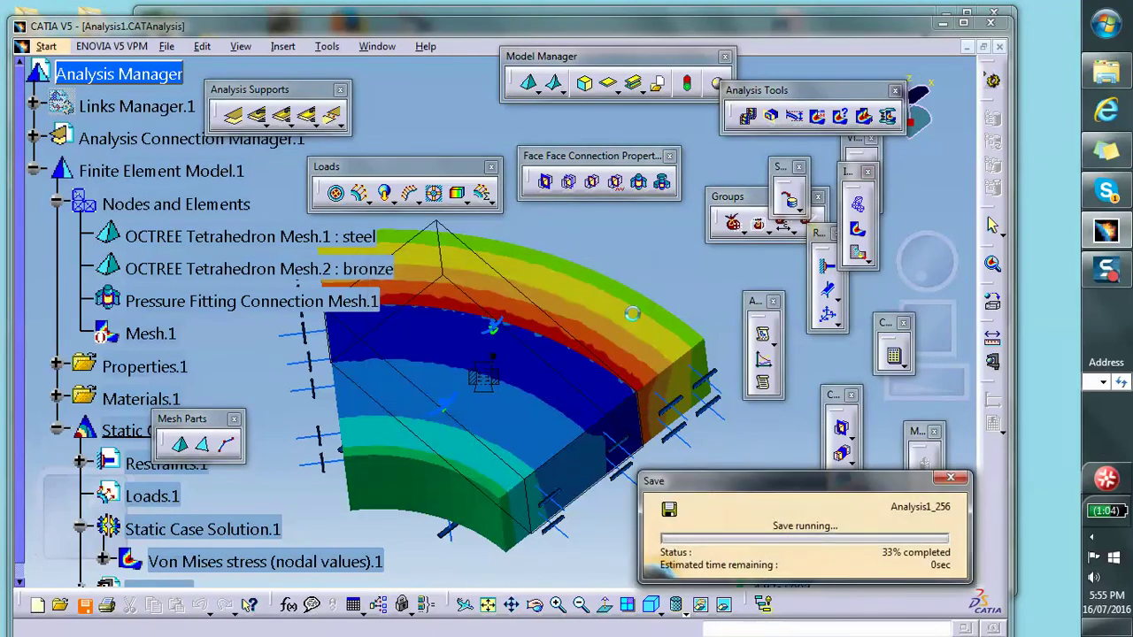
left_click(1108, 270)
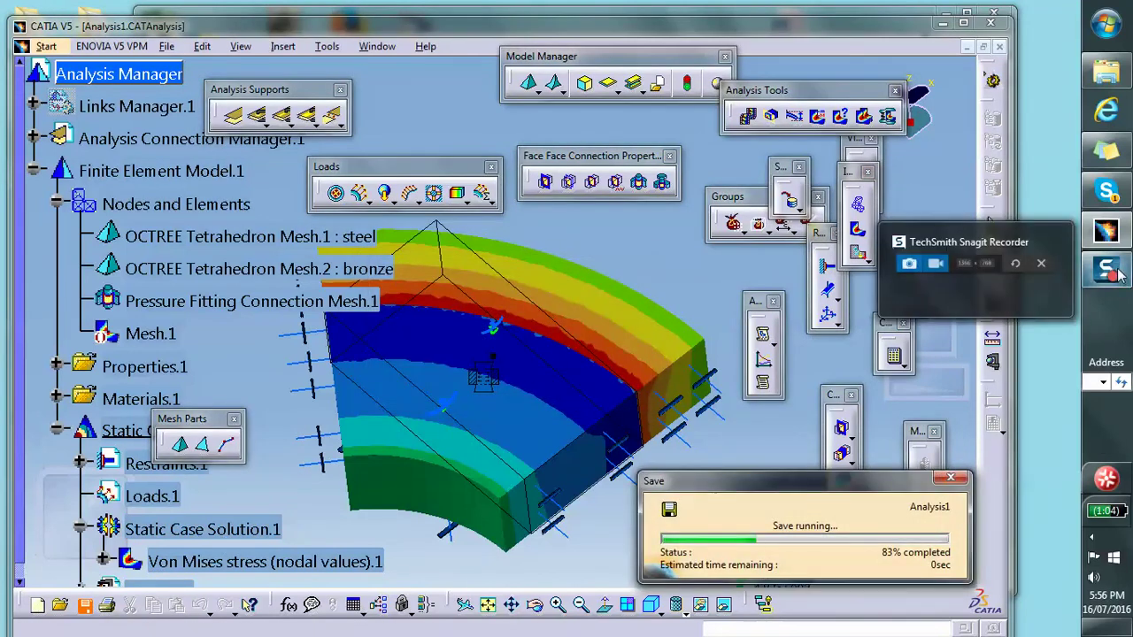